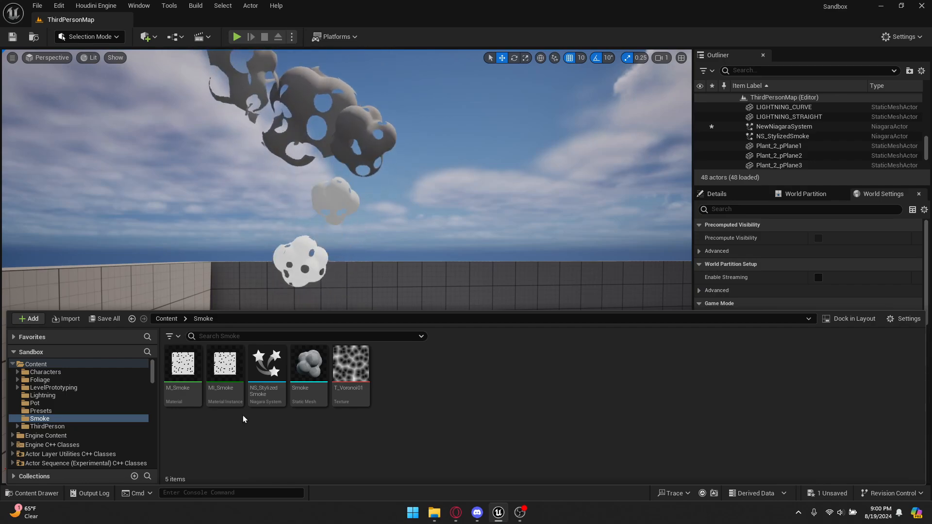
# - Inspect the T_Voronoi01 texture in the Smoke folder and return to the folder's assets
pyautogui.moveTo(339, 396)
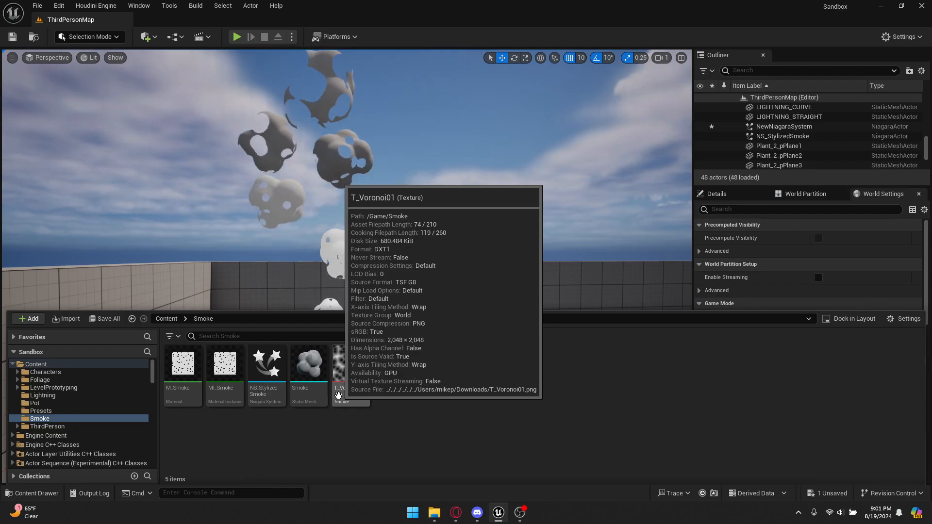
pyautogui.doubleClick(352, 374)
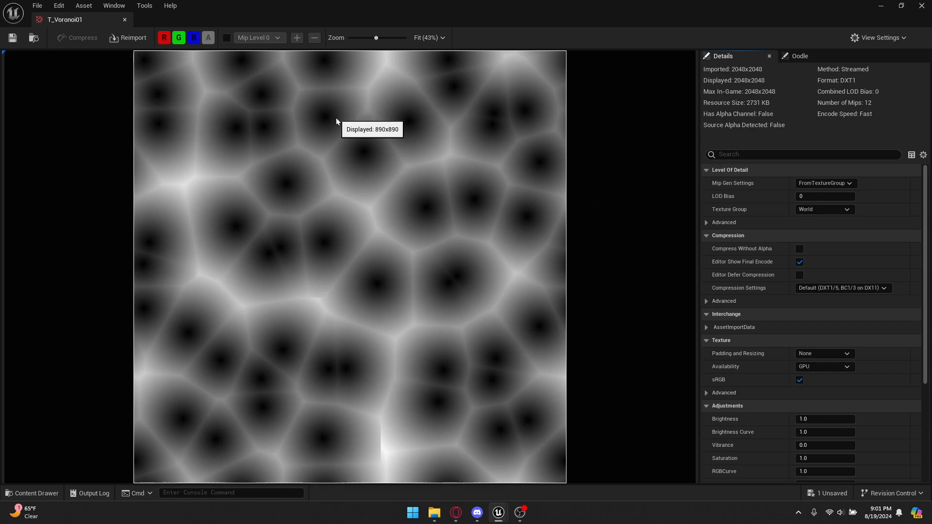
pyautogui.click(922, 7)
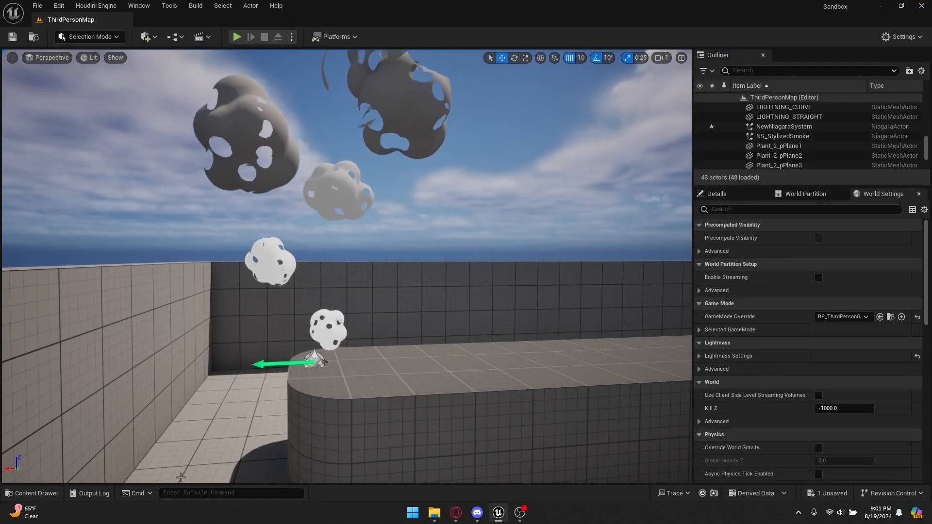
pyautogui.click(24, 494)
pyautogui.moveTo(363, 382)
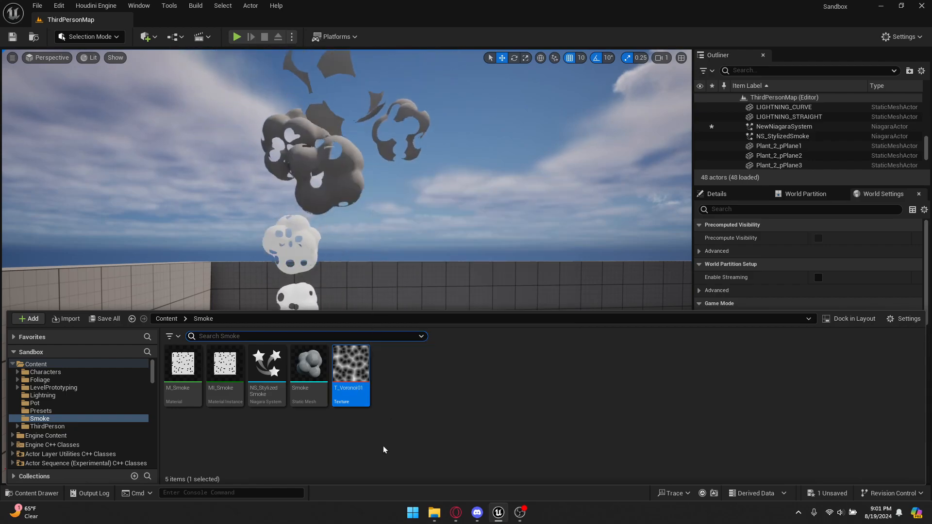
pyautogui.click(371, 442)
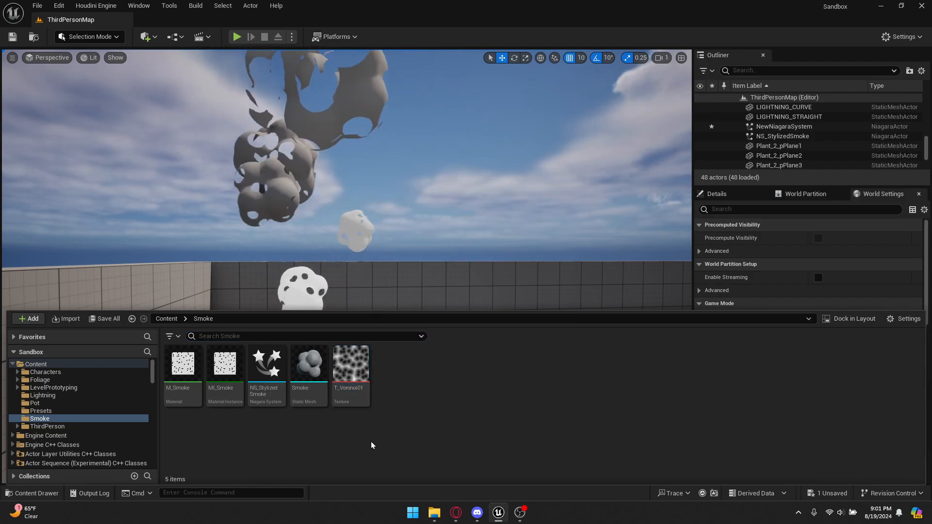
# - Inspect the Smoke static mesh from several angles, close it and return to the Smoke folder
pyautogui.doubleClick(301, 374)
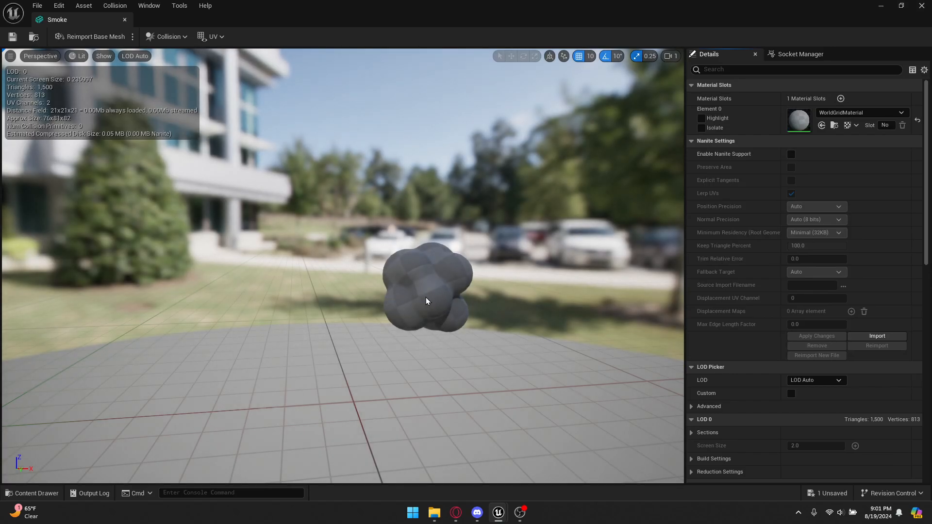
pyautogui.moveTo(426, 297); pyautogui.dragTo(350, 283, button='right')
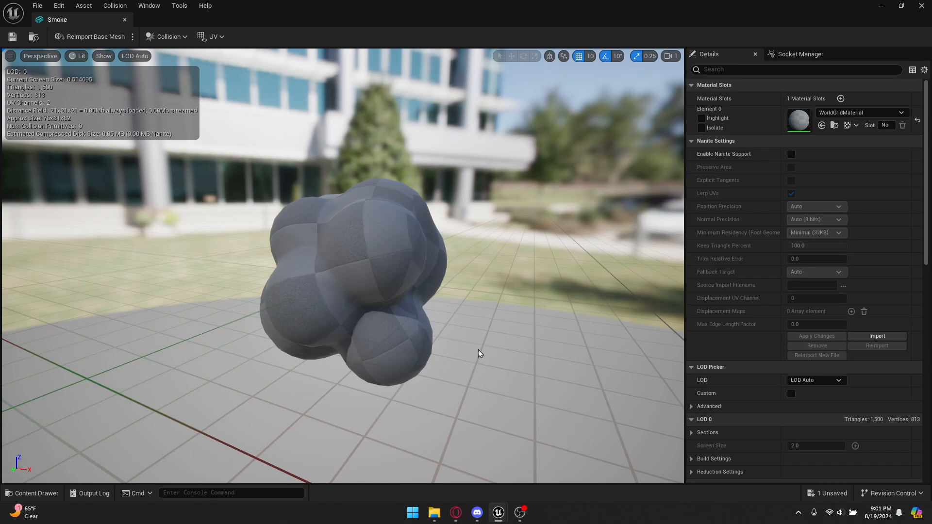
pyautogui.moveTo(479, 350); pyautogui.dragTo(602, 348, button='right')
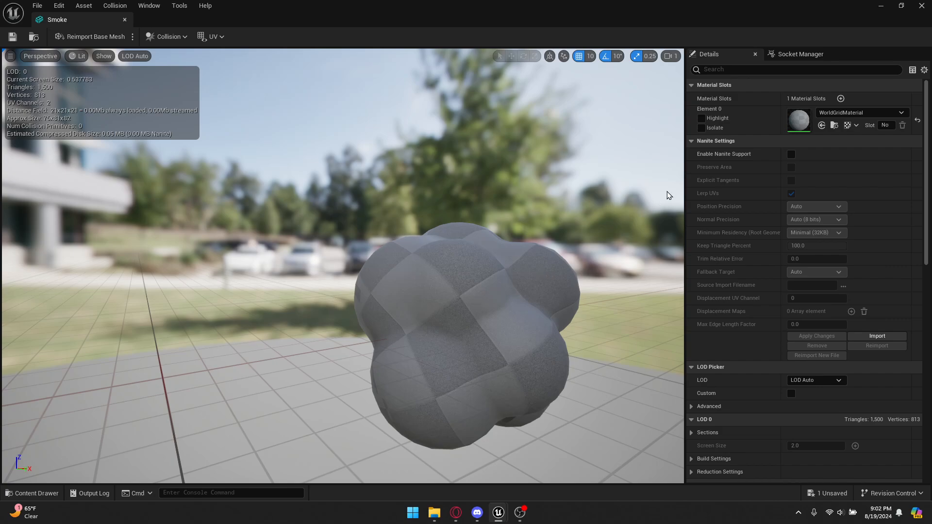
pyautogui.moveTo(667, 192); pyautogui.dragTo(457, 228, button='right')
pyautogui.scroll(-1, 583, 195)
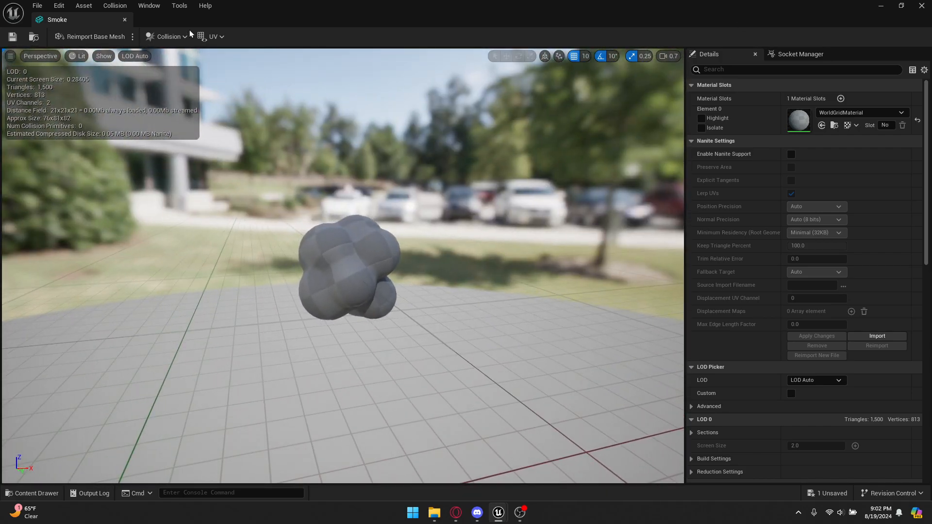
pyautogui.click(127, 21)
pyautogui.click(48, 494)
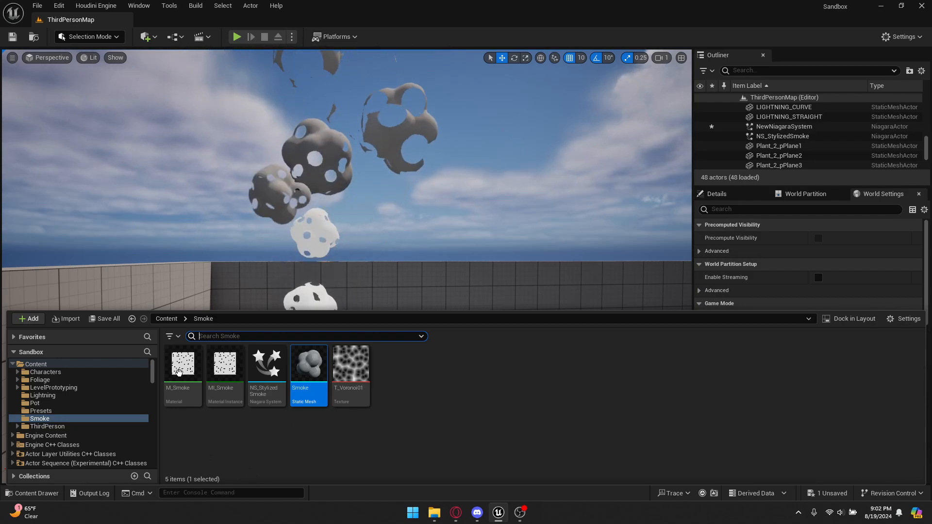
# - Open the M_Smoke material and examine its Particle Color node and the output node's material settings
pyautogui.doubleClick(183, 368)
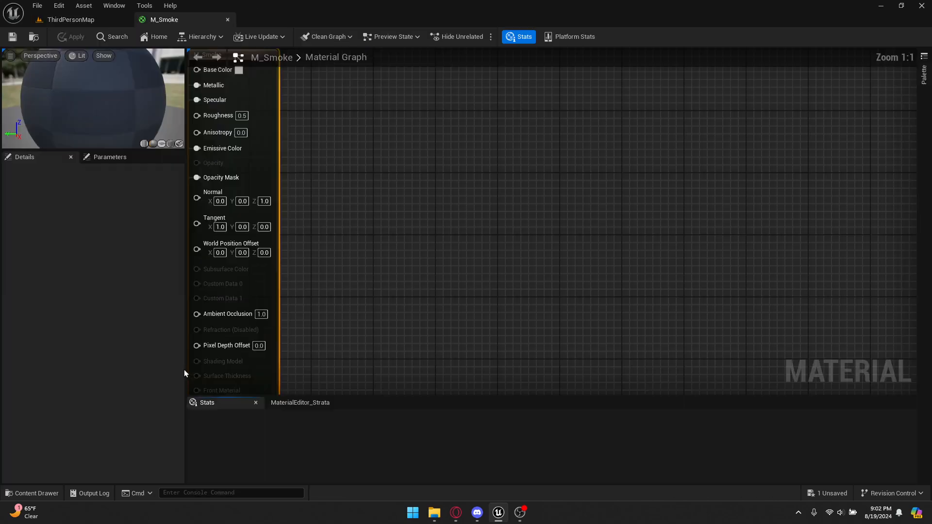
pyautogui.moveTo(198, 378); pyautogui.dragTo(678, 392, button='right')
pyautogui.moveTo(365, 161); pyautogui.dragTo(367, 195, button='right')
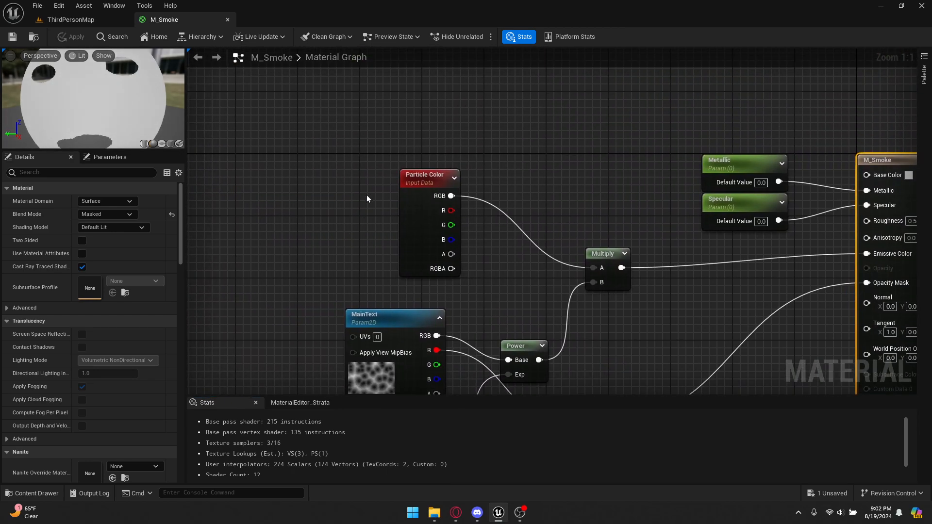
pyautogui.moveTo(343, 125); pyautogui.dragTo(513, 255)
pyautogui.click(370, 142)
pyautogui.moveTo(369, 138); pyautogui.dragTo(500, 253)
pyautogui.click(880, 174)
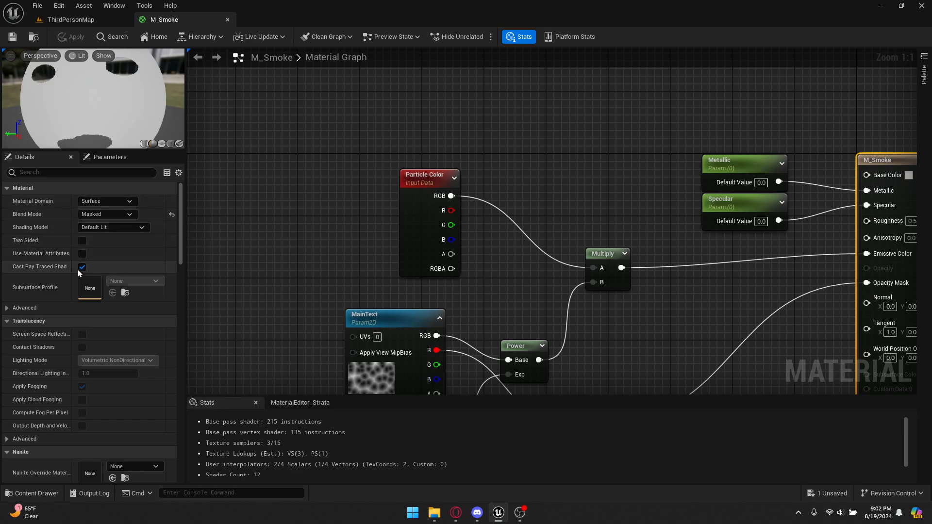
pyautogui.click(371, 231)
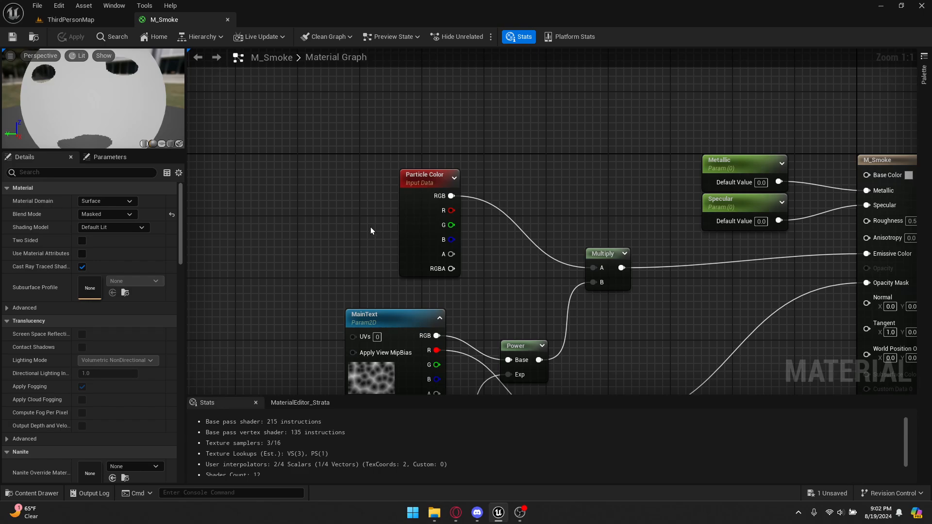
# - Examine how Particle Color and its Multiply node feed Emissive Color, and how the Metallic and Specular parameters connect to the M_Smoke output
pyautogui.click(407, 200)
pyautogui.moveTo(608, 250); pyautogui.dragTo(540, 208, button='right')
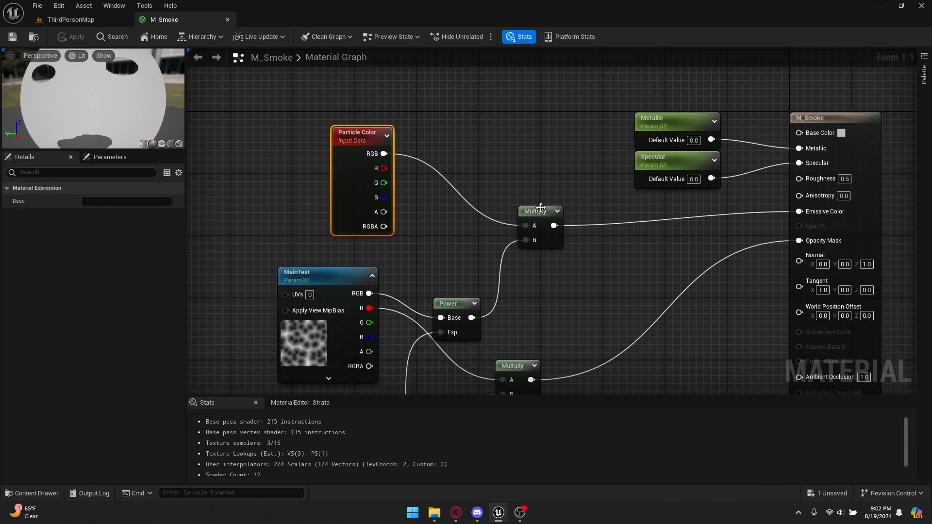
pyautogui.click(541, 217)
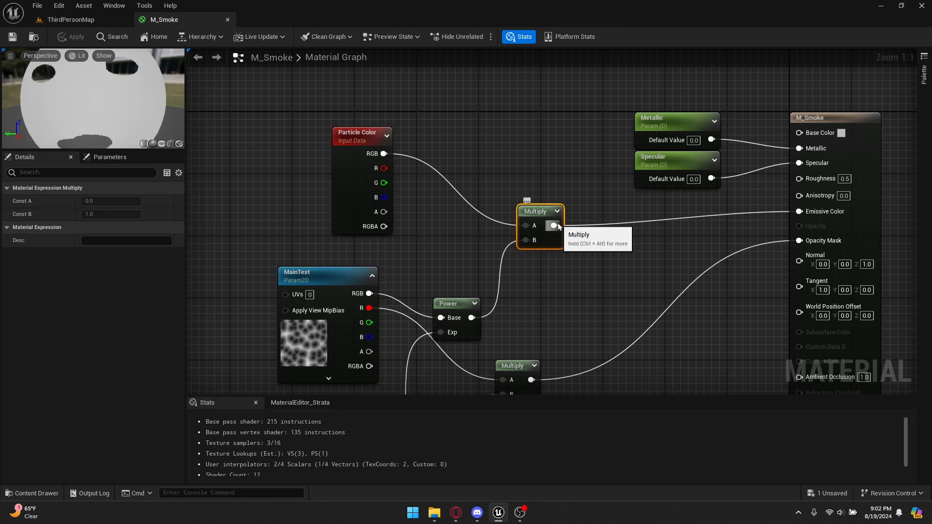
pyautogui.moveTo(759, 227); pyautogui.dragTo(581, 240, button='right')
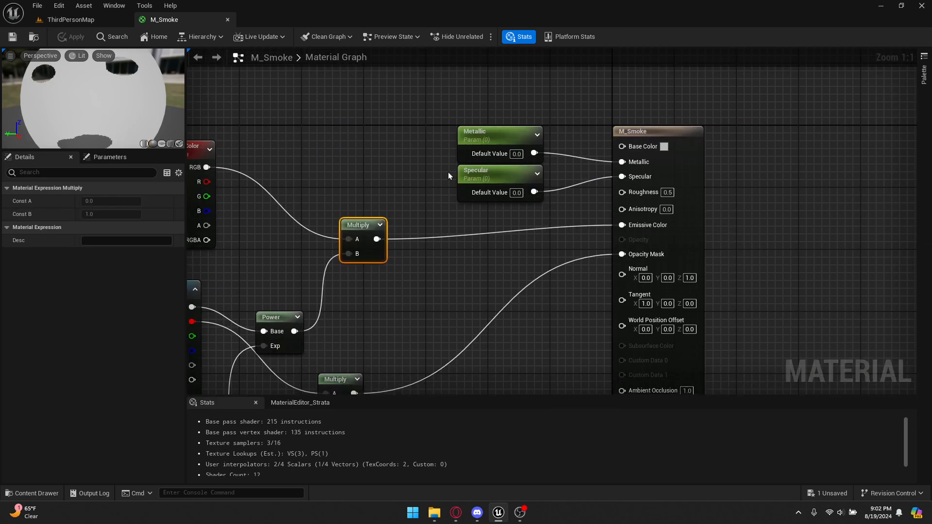
pyautogui.moveTo(421, 112); pyautogui.dragTo(569, 209)
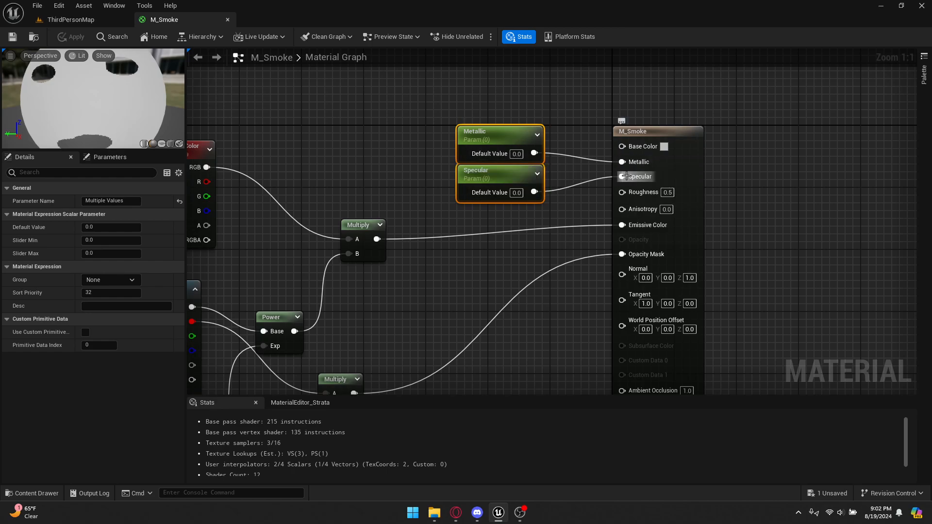
pyautogui.moveTo(565, 266); pyautogui.dragTo(733, 134, button='right')
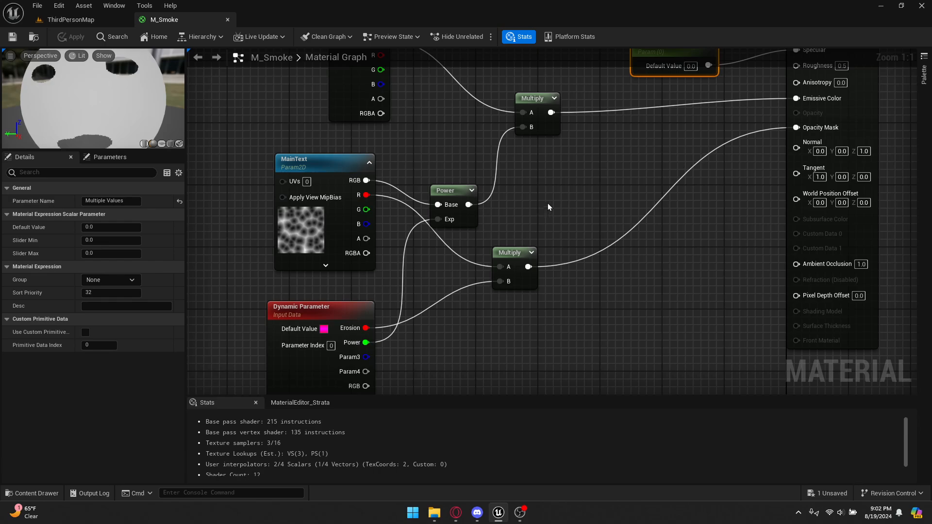
pyautogui.moveTo(507, 202); pyautogui.dragTo(569, 227, button='right')
# - Review the settings of the MainText texture parameter and the Dynamic Parameter node in the M_Smoke graph
pyautogui.click(386, 183)
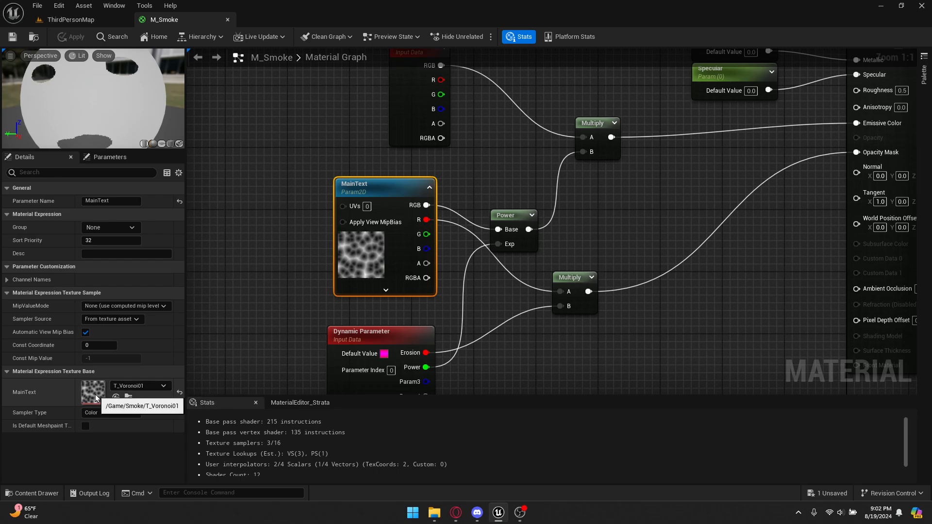
pyautogui.moveTo(446, 302); pyautogui.dragTo(422, 240, button='right')
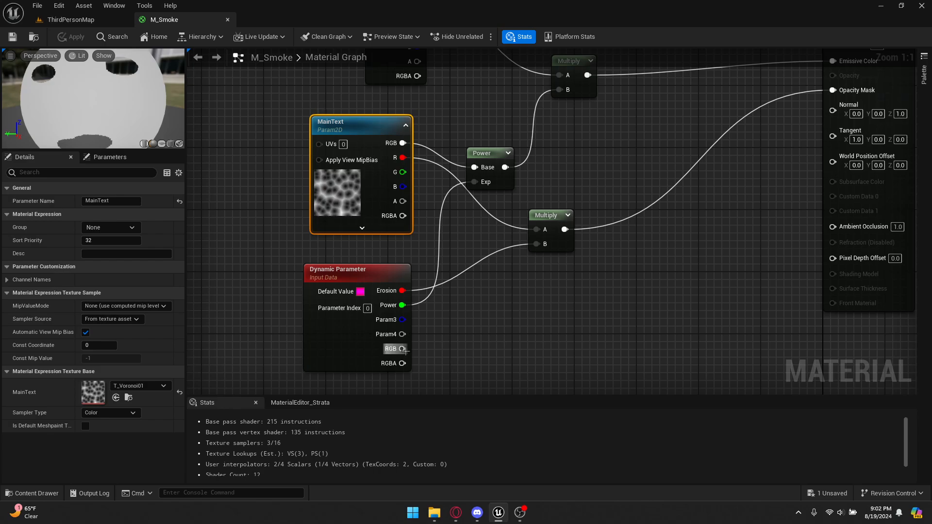
pyautogui.click(469, 351)
pyautogui.click(329, 309)
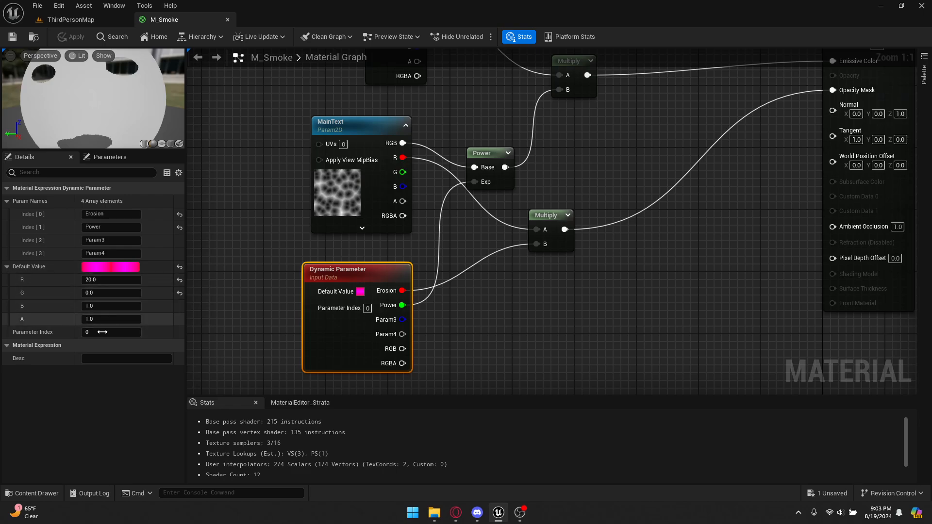
pyautogui.moveTo(508, 349); pyautogui.dragTo(459, 387, button='right')
pyautogui.click(461, 369)
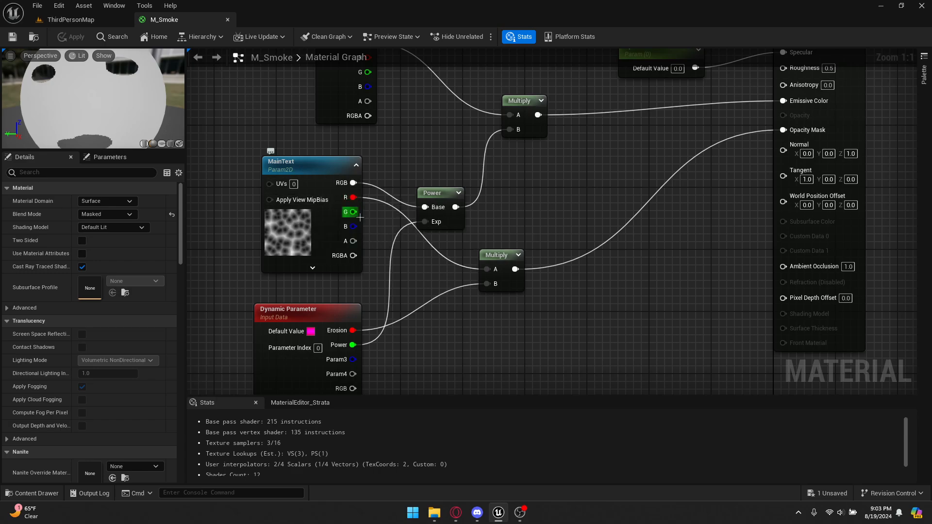
# - Trace the texture and Erosion connections through Multiply to Opacity Mask, review the whole graph, and close M_Smoke
pyautogui.moveTo(467, 285); pyautogui.dragTo(487, 284)
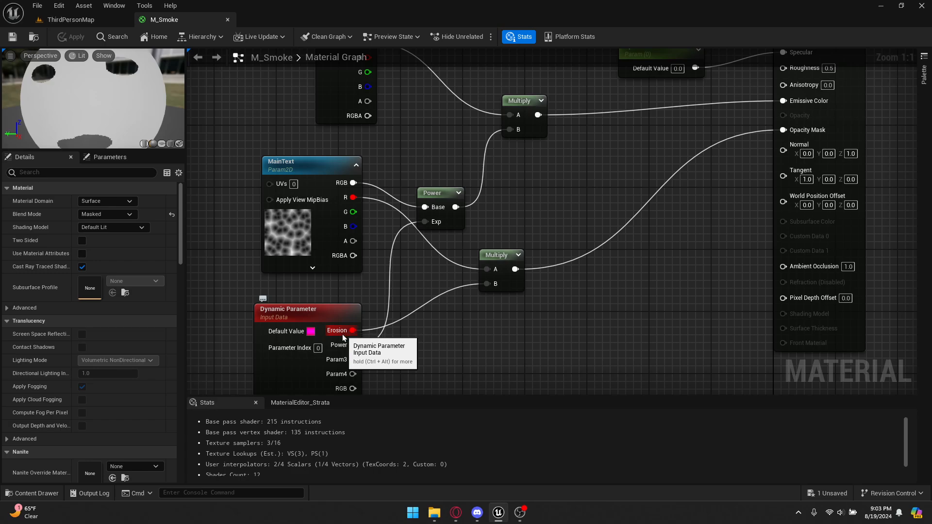
pyautogui.moveTo(597, 303); pyautogui.dragTo(536, 339, button='right')
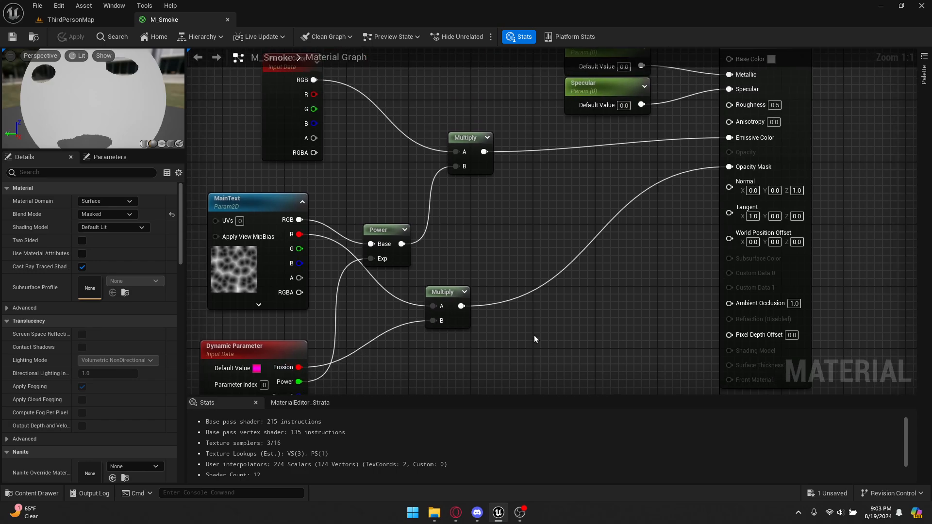
pyautogui.moveTo(689, 199); pyautogui.dragTo(578, 154, button='right')
pyautogui.moveTo(409, 258); pyautogui.dragTo(512, 279, button='right')
pyautogui.scroll(-3, 588, 270)
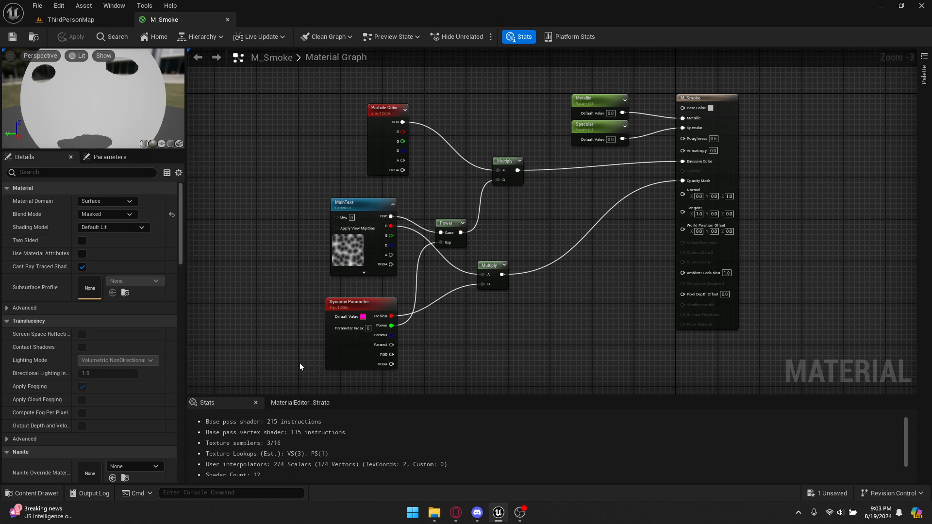
pyautogui.click(226, 19)
# - Enable the Metallic, Specular and MainText parameter overrides in the MI_Smoke material instance, save it and close it
pyautogui.click(21, 495)
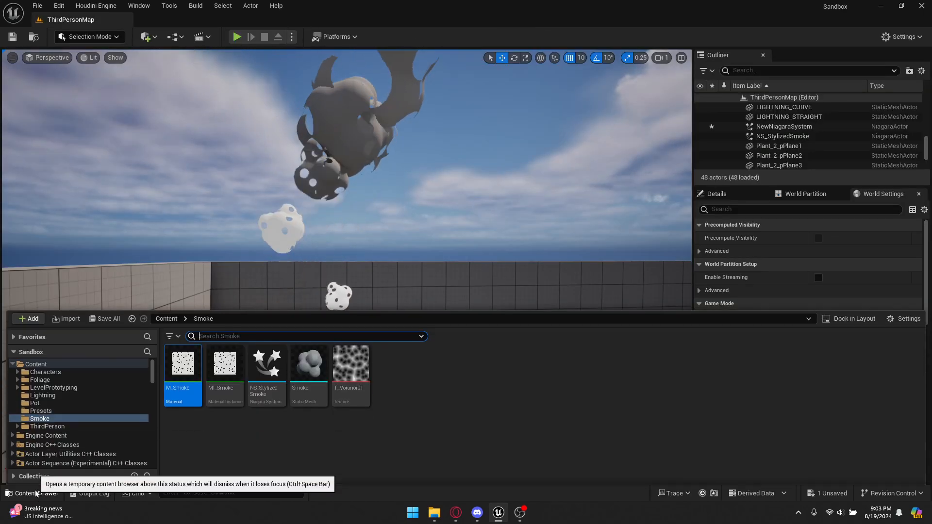
pyautogui.doubleClick(223, 368)
pyautogui.click(414, 113)
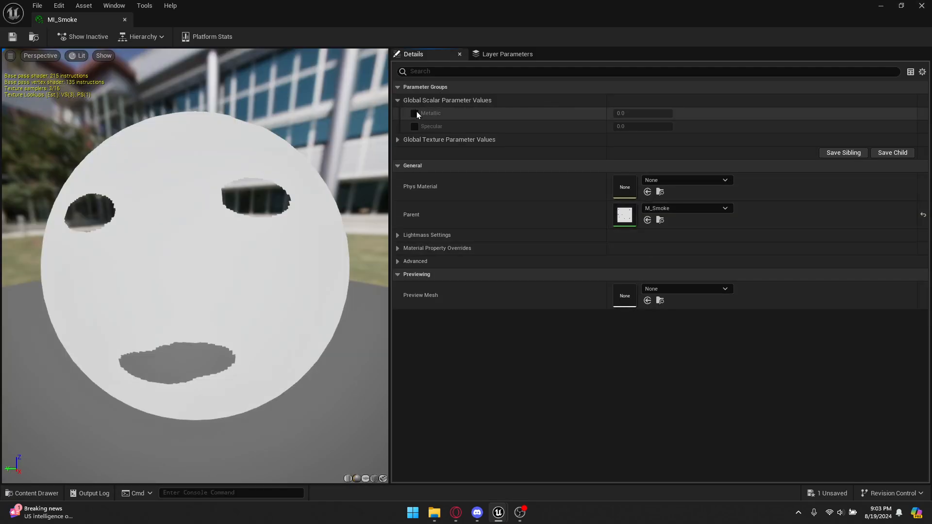
pyautogui.click(415, 127)
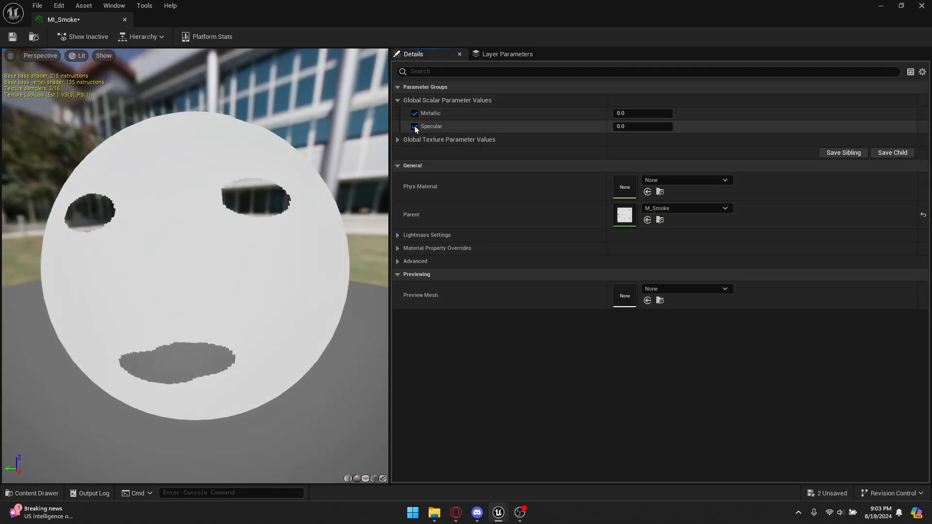
pyautogui.click(398, 140)
pyautogui.click(415, 160)
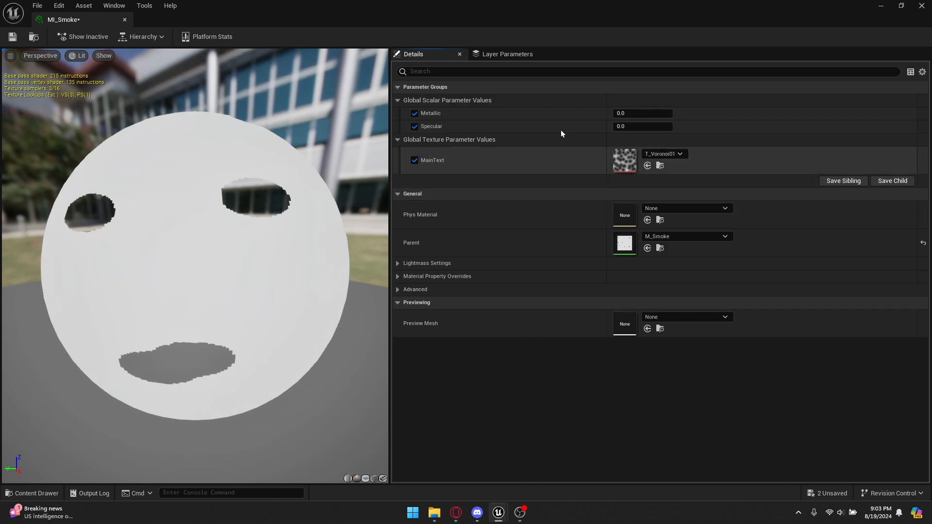
pyautogui.click(13, 38)
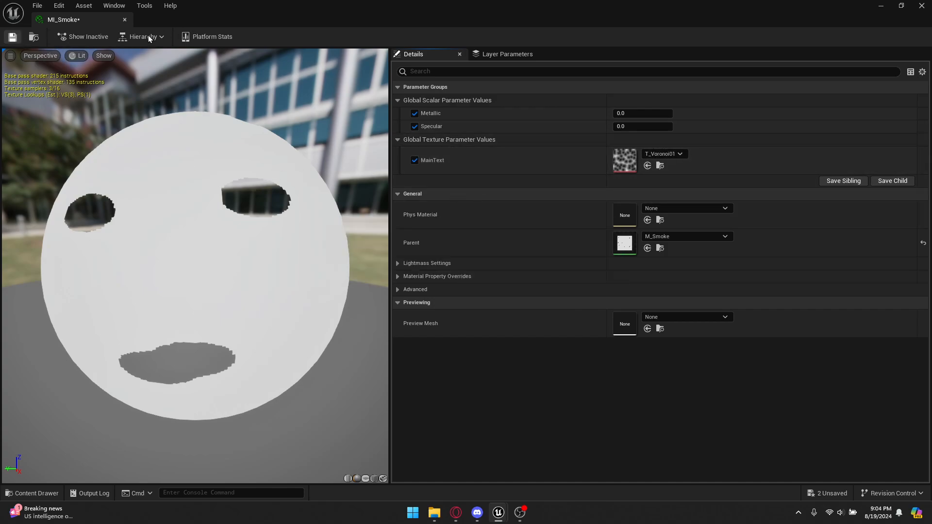
pyautogui.click(125, 19)
# - Check the available asset actions for M_Smoke, dismiss them, and open the NS_StylizedSmoke Niagara system
pyautogui.click(23, 494)
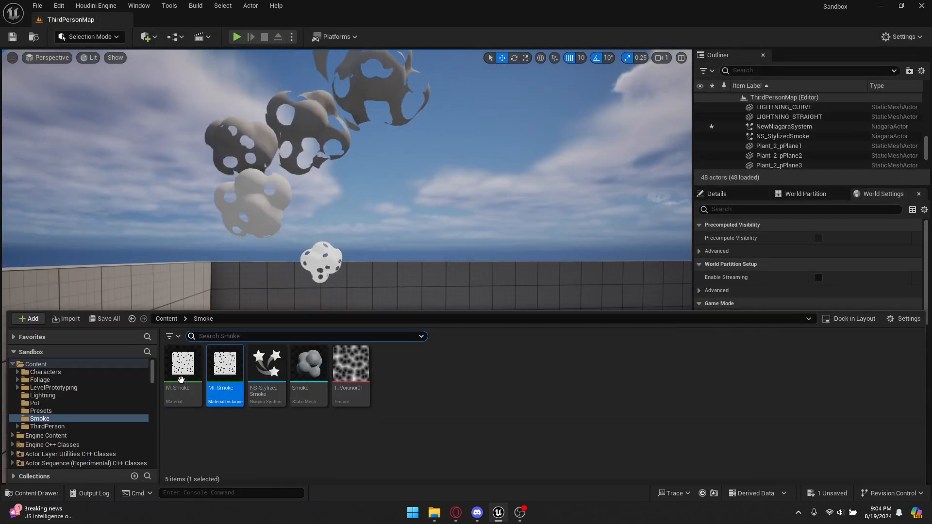
pyautogui.rightClick(182, 377)
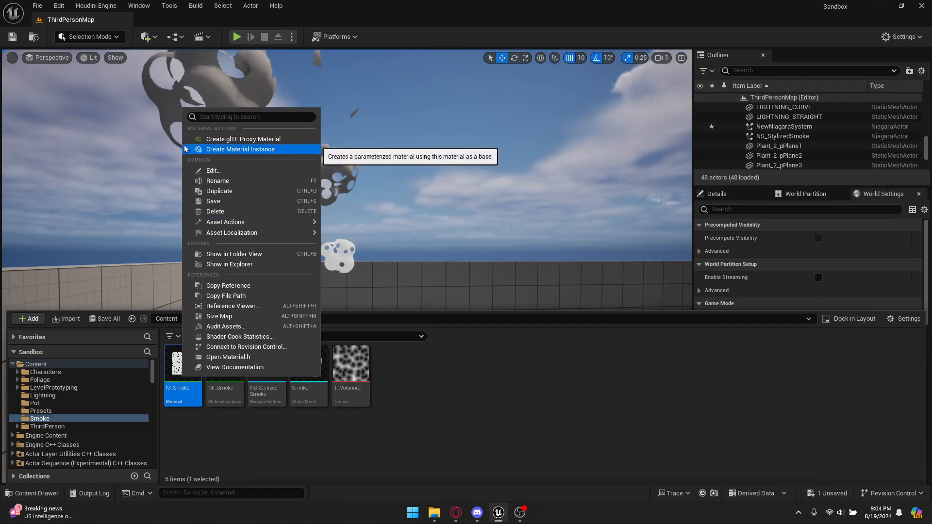
pyautogui.click(418, 427)
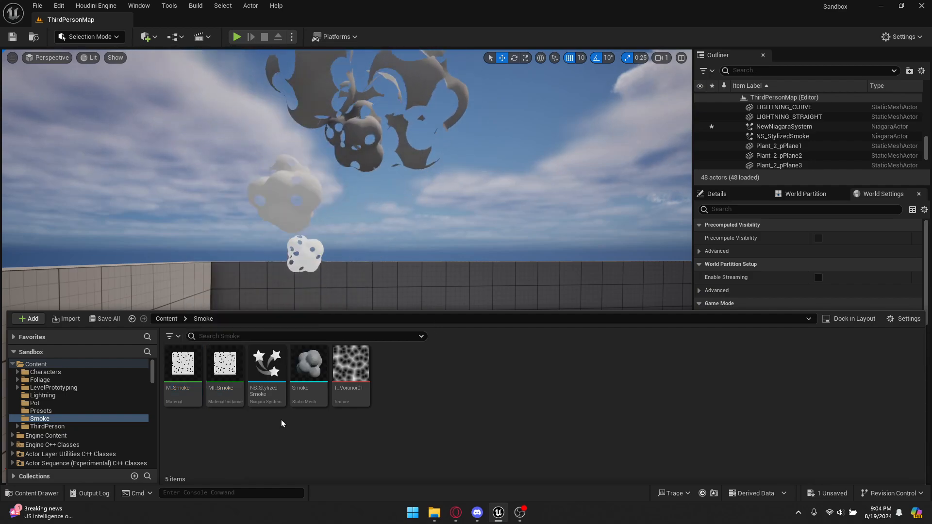
pyautogui.doubleClick(272, 381)
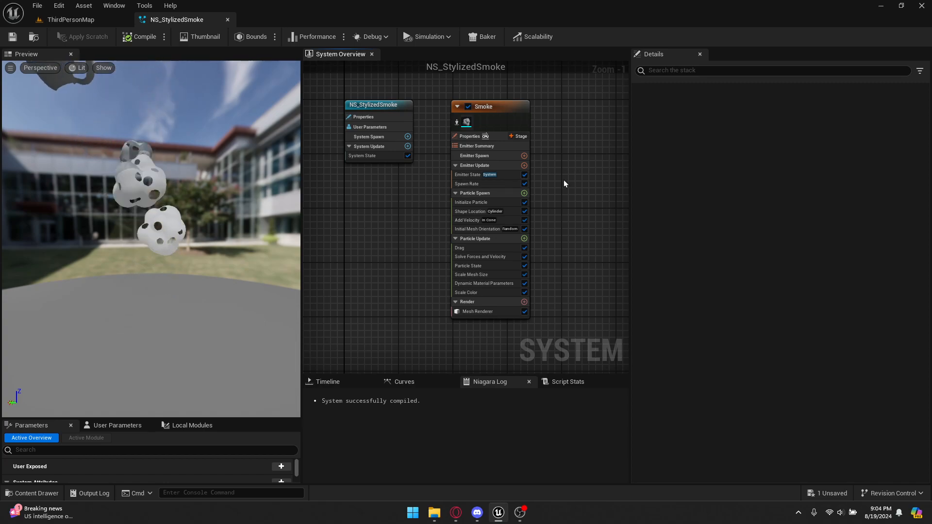
# - Review the Smoke emitter's overall properties and its Emitter State, Spawn Rate and Initialize Particle settings
pyautogui.click(491, 117)
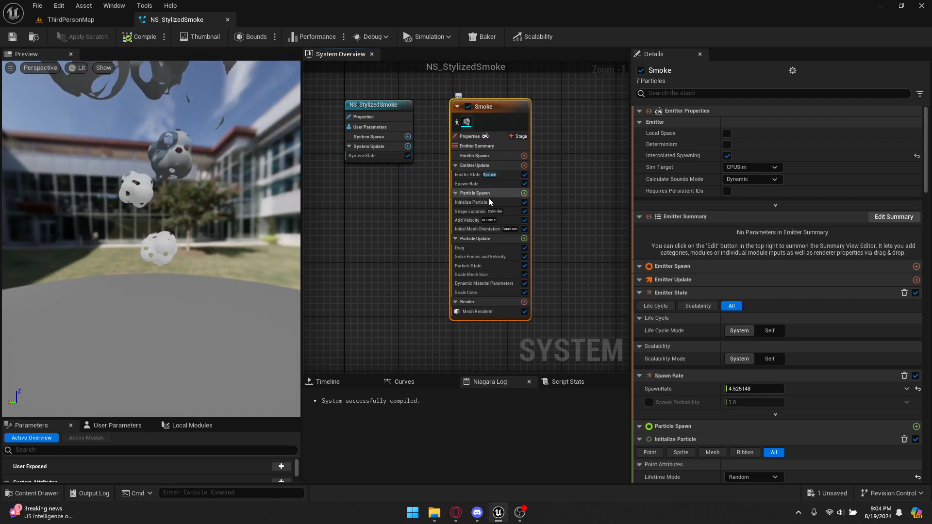
pyautogui.click(466, 175)
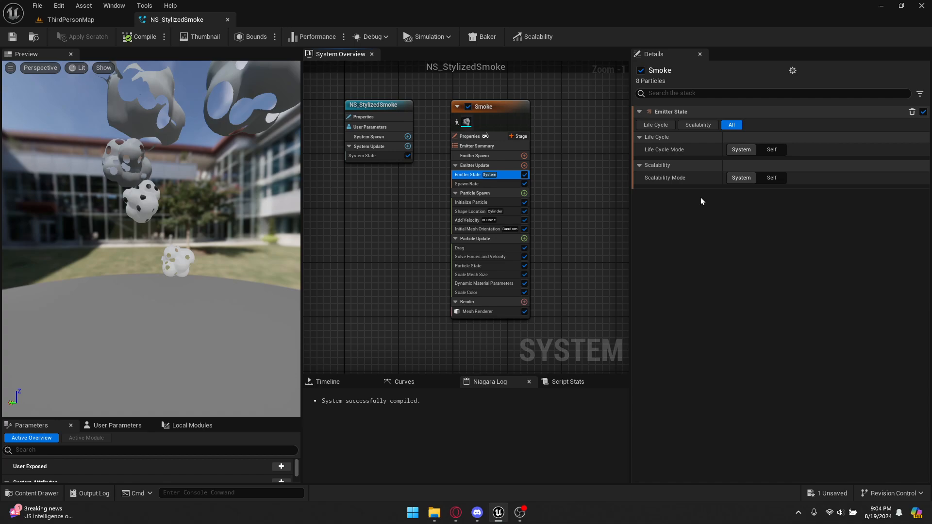
pyautogui.click(478, 186)
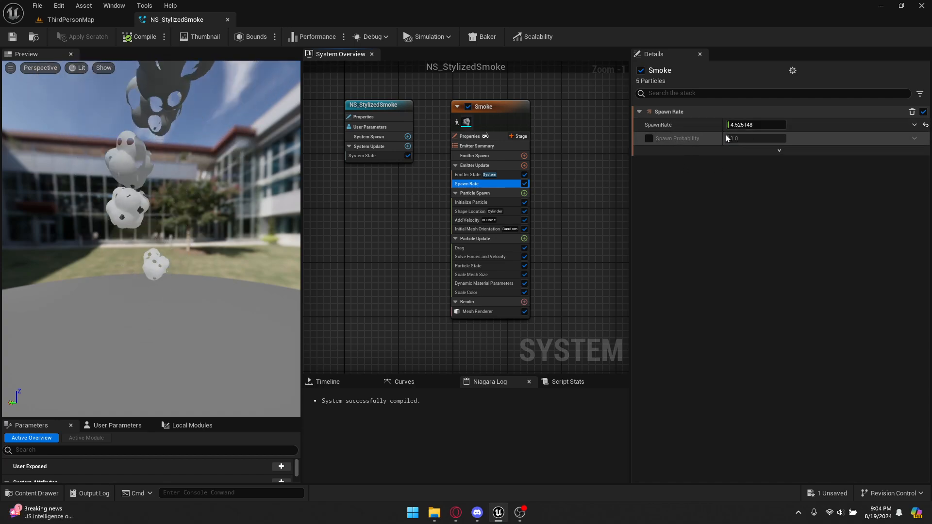
pyautogui.click(476, 204)
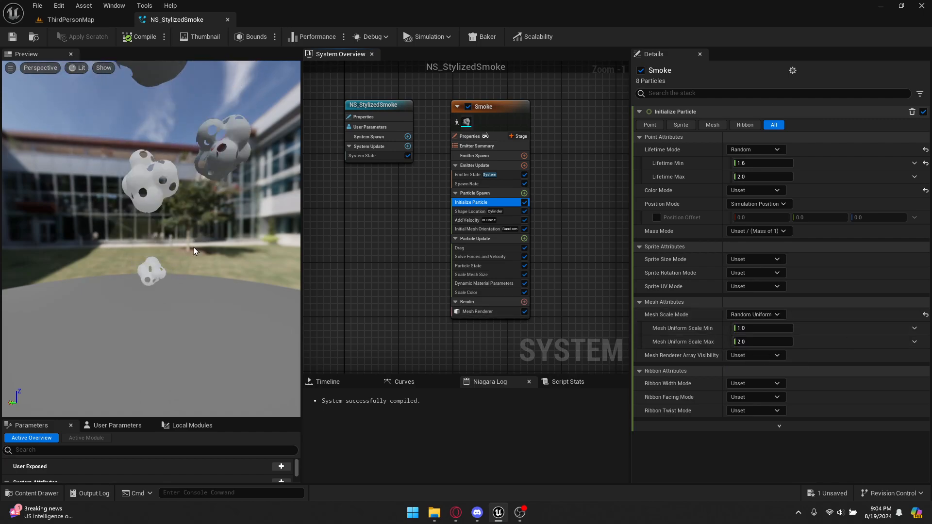
# - Try Box / Plane as the Shape Primitive of the Shape Location module and switch back to Cylinder
pyautogui.click(464, 214)
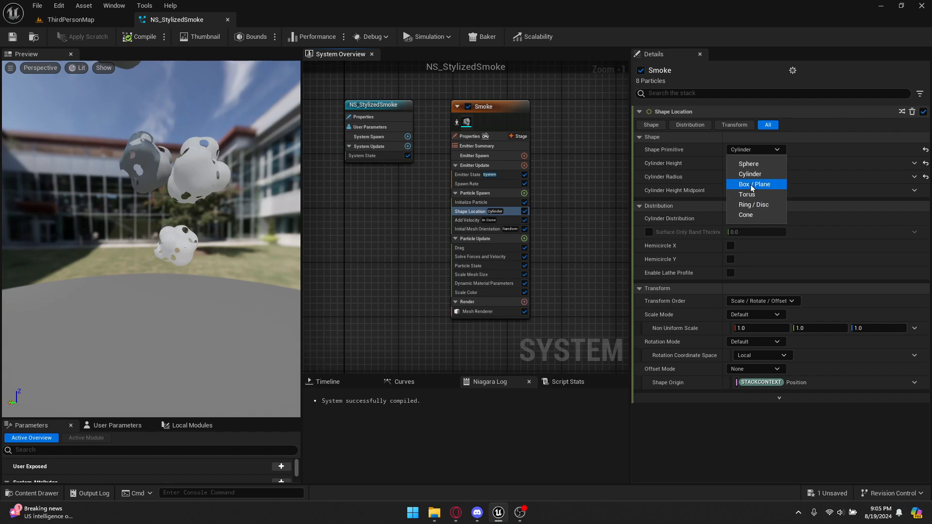
pyautogui.click(753, 185)
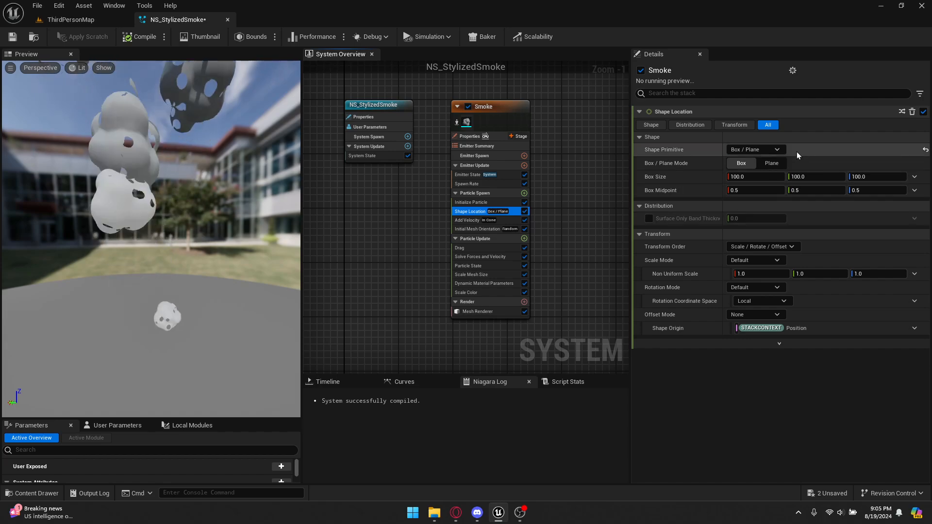
pyautogui.click(756, 149)
pyautogui.click(757, 174)
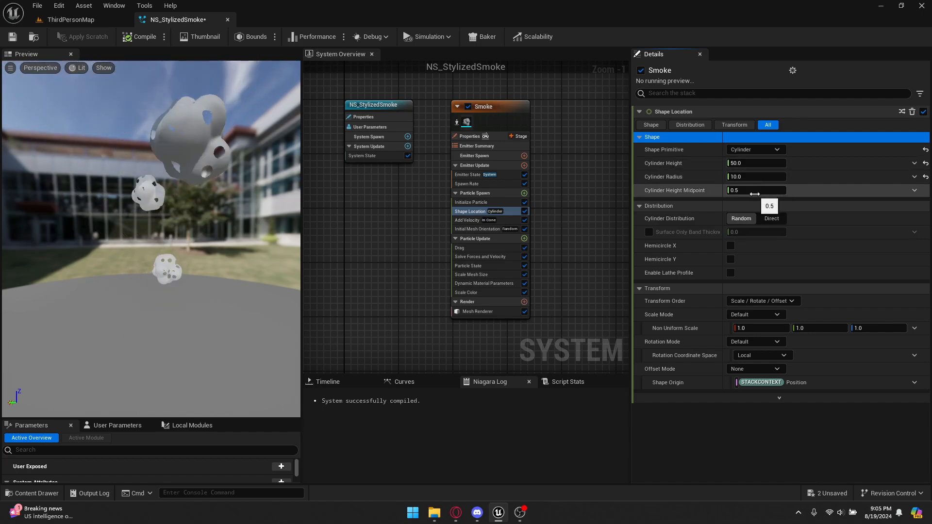
# - Try several Velocity Speeds in the Add Velocity module, including 350, 900 and 800, and settle on 450
pyautogui.click(459, 221)
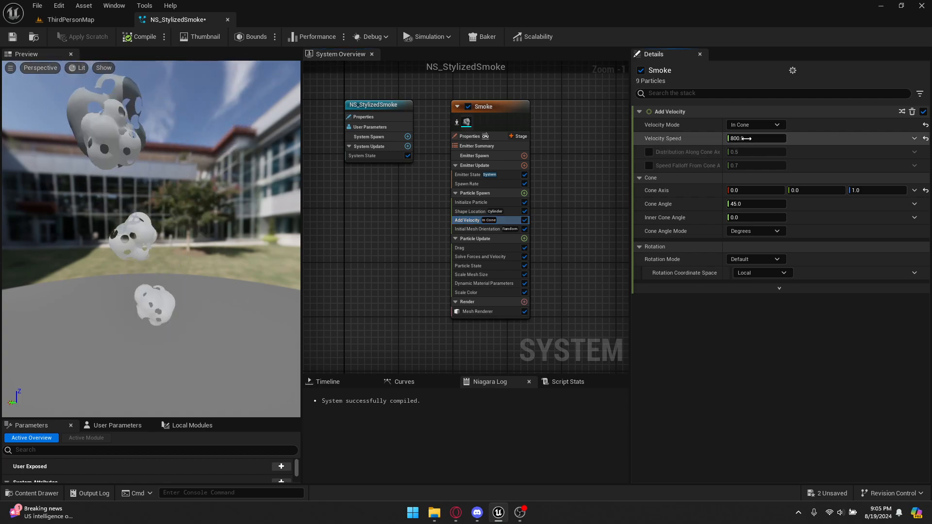
pyautogui.moveTo(747, 139); pyautogui.dragTo(728, 138)
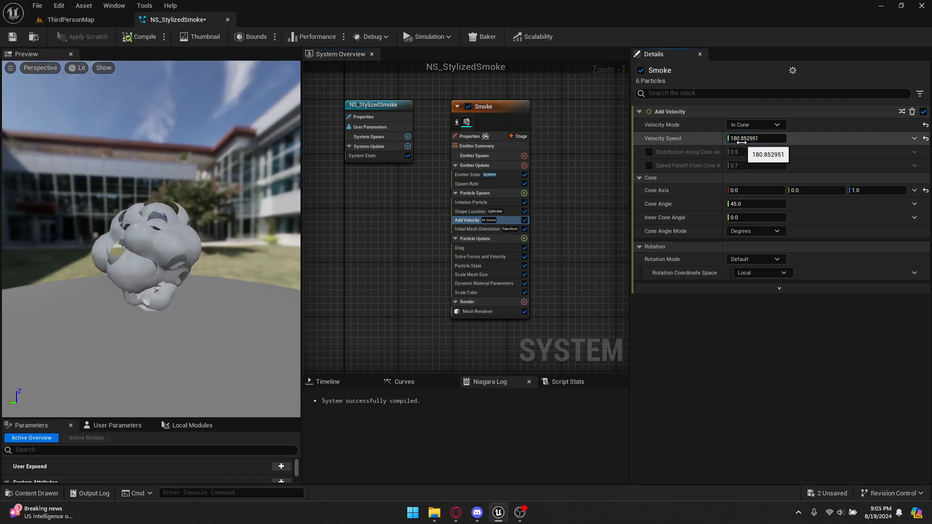
pyautogui.moveTo(752, 140); pyautogui.dragTo(769, 140)
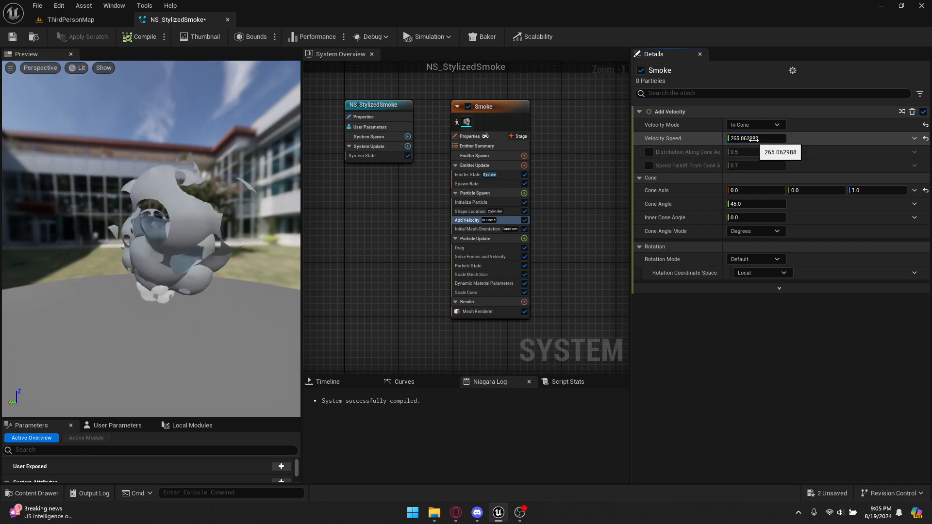
pyautogui.click(754, 139)
pyautogui.write('350.0')
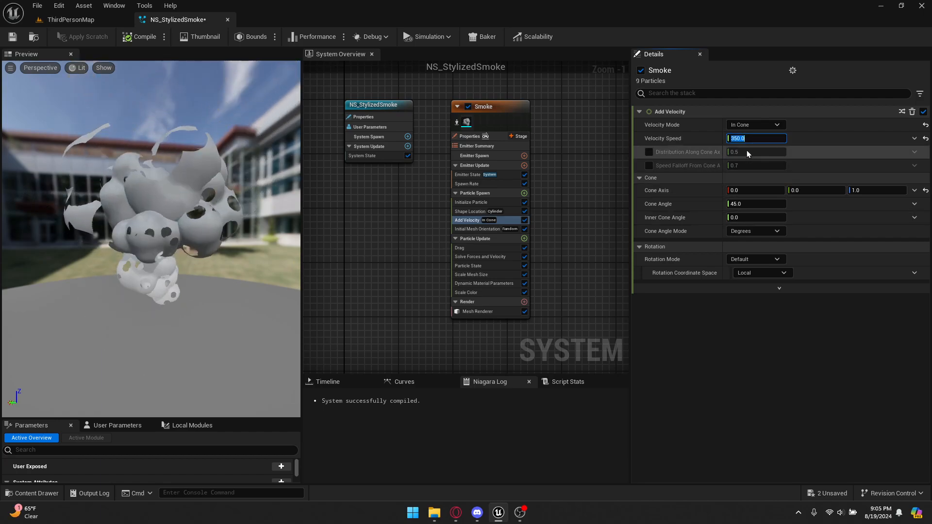
pyautogui.write('900')
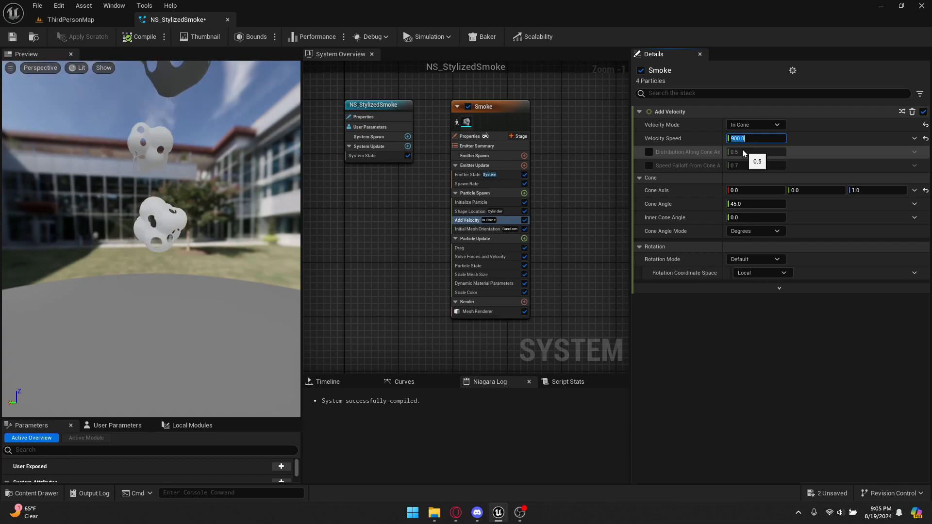
pyautogui.write('8')
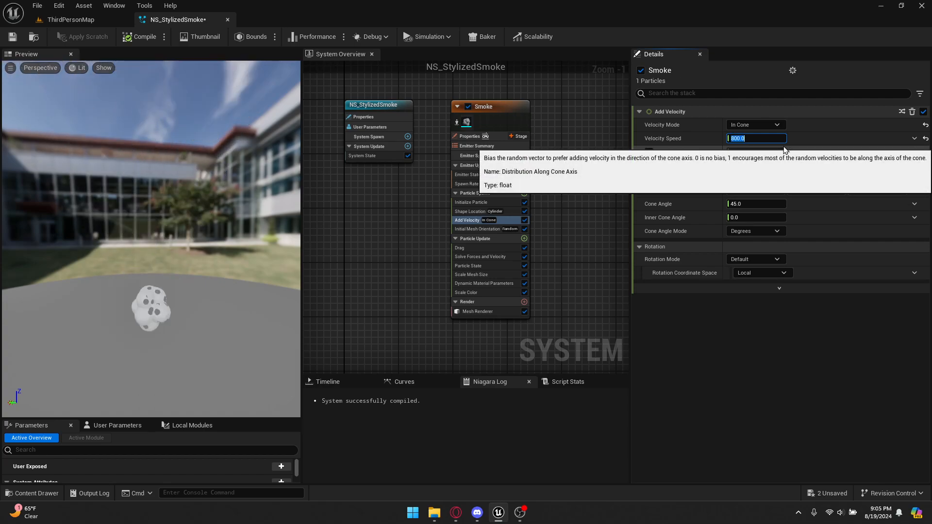
pyautogui.write('5')
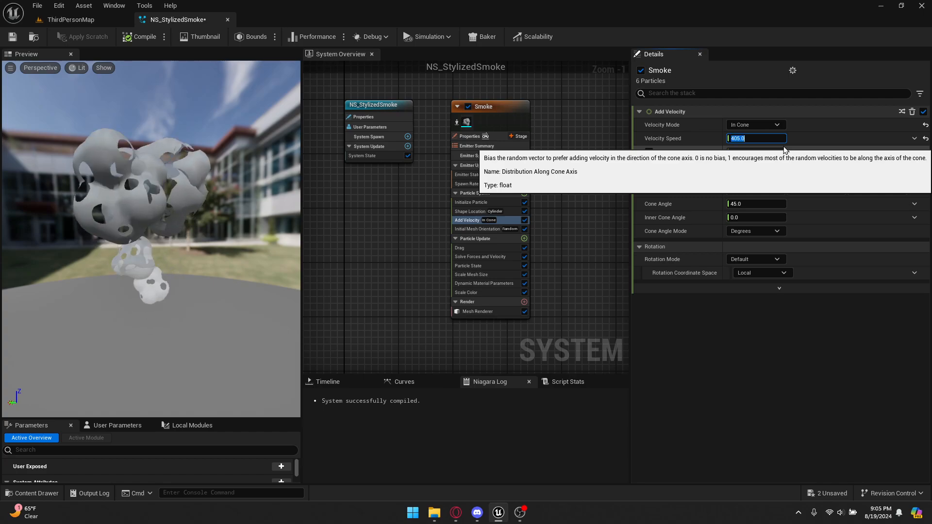
pyautogui.write('450')
pyautogui.press('Return')
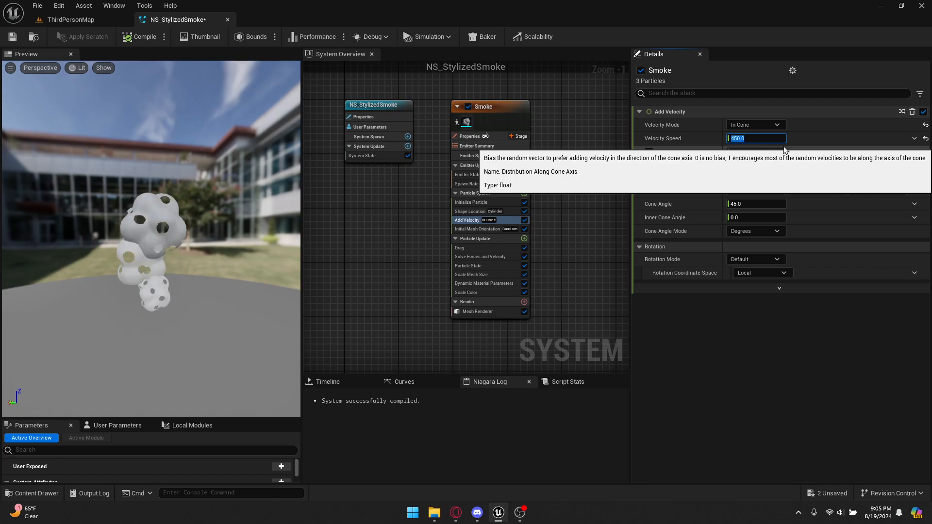
pyautogui.click(565, 192)
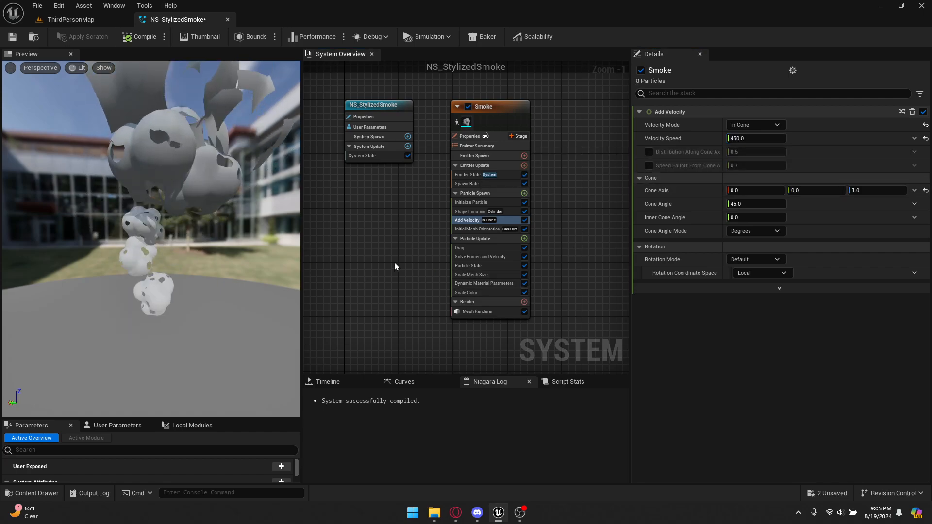
# - Check the Initial Mesh Orientation module, try the emitter without its Drag module, and undo the deletion
pyautogui.click(470, 228)
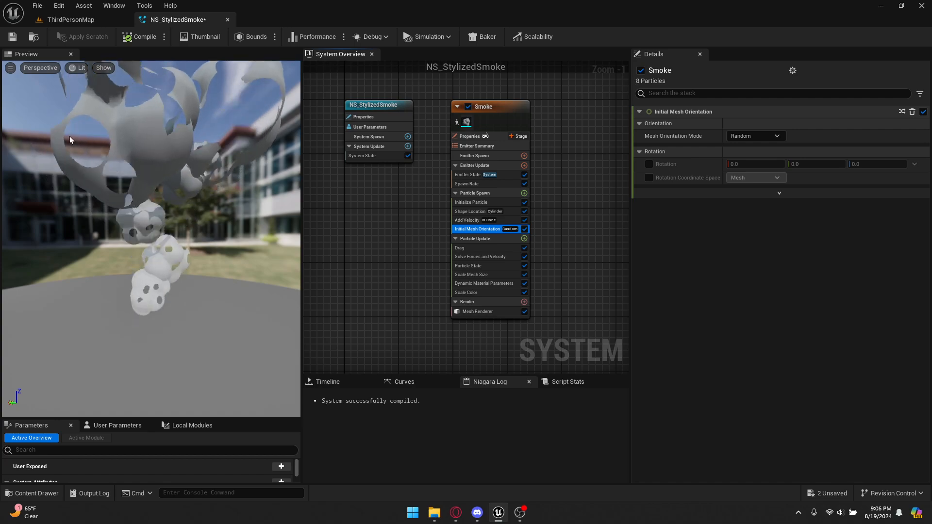
pyautogui.click(510, 250)
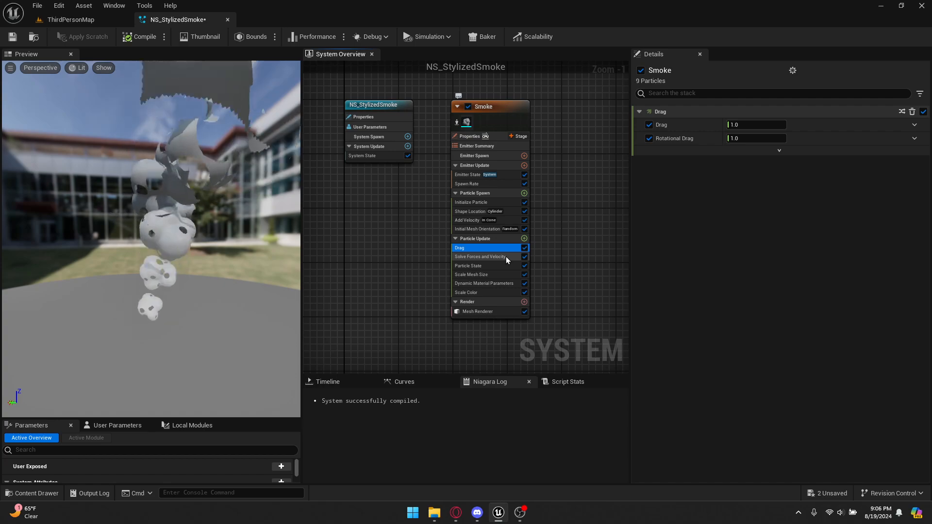
pyautogui.press('Delete')
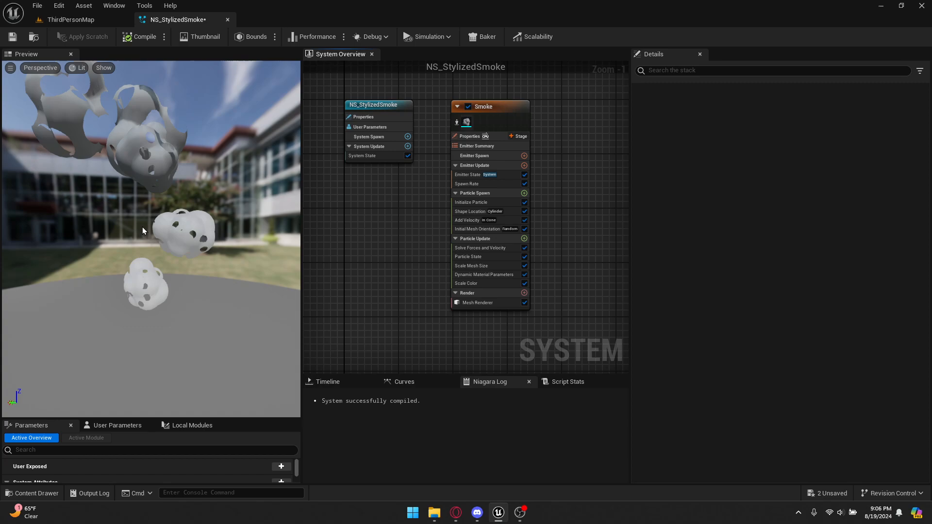
pyautogui.hotkey('ctrl', 'z')
pyautogui.click(470, 249)
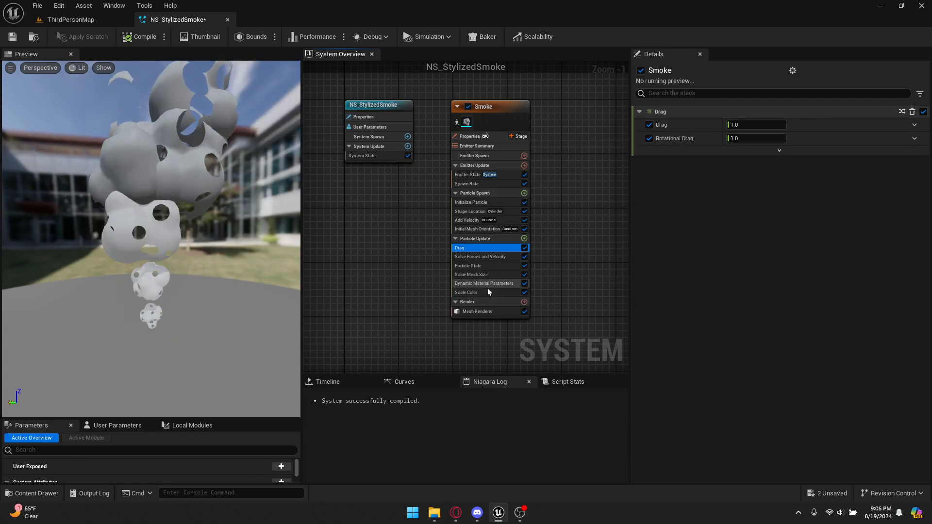
# - Review the Solve Forces and Velocity and Particle State modules, and inspect both keys of the Scale Mesh Size curve
pyautogui.click(486, 256)
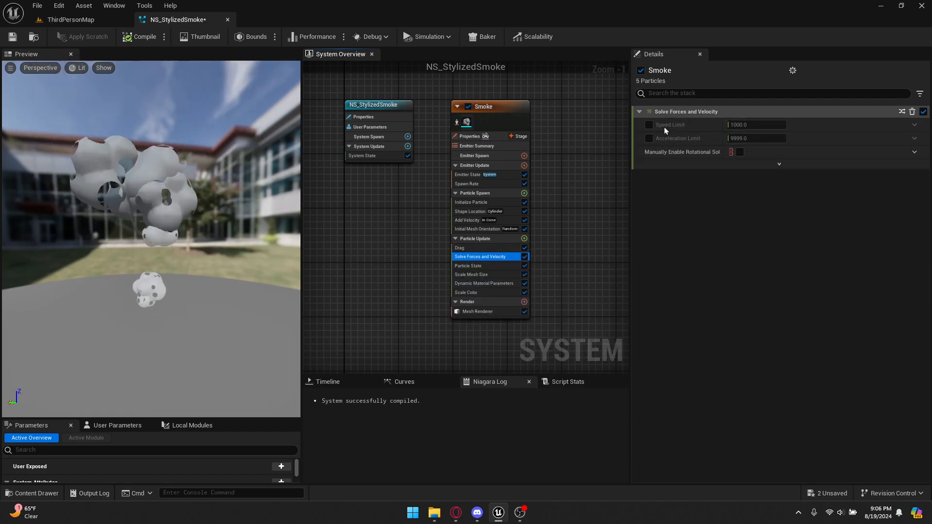
pyautogui.click(470, 266)
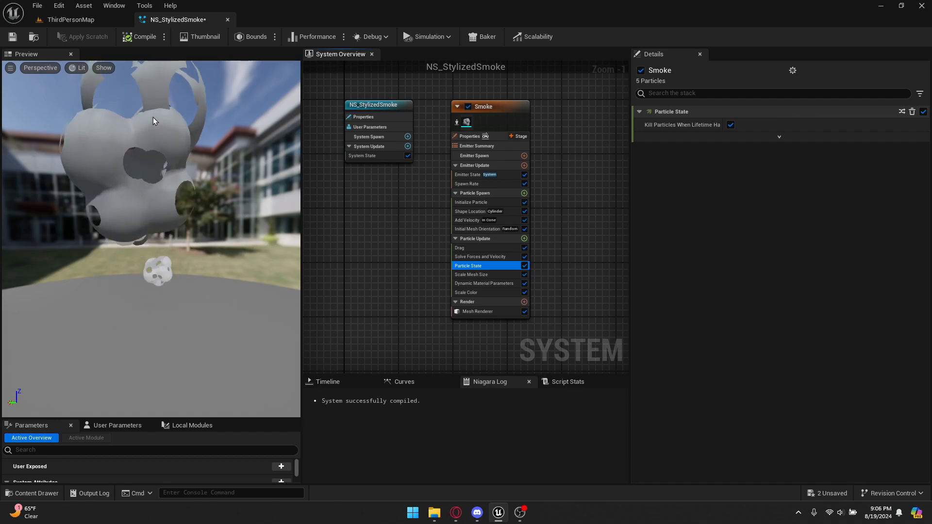
pyautogui.click(475, 275)
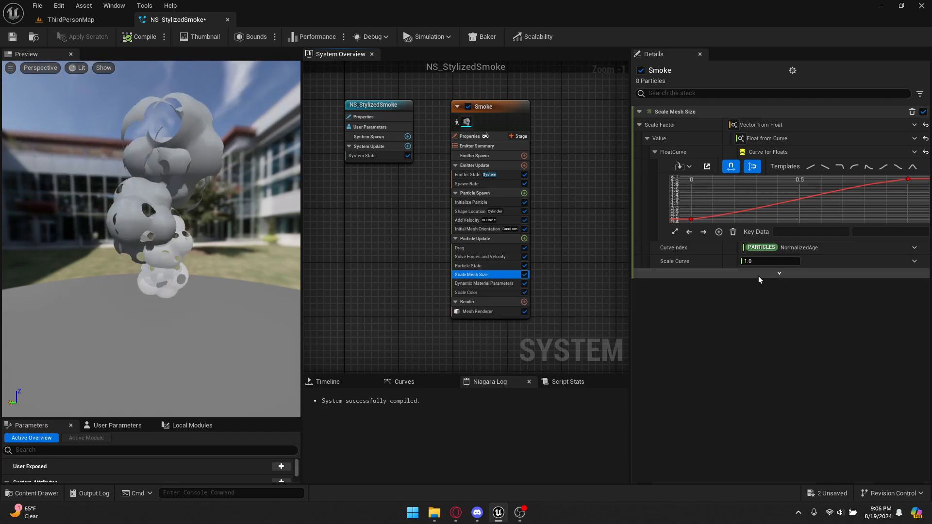
pyautogui.click(691, 220)
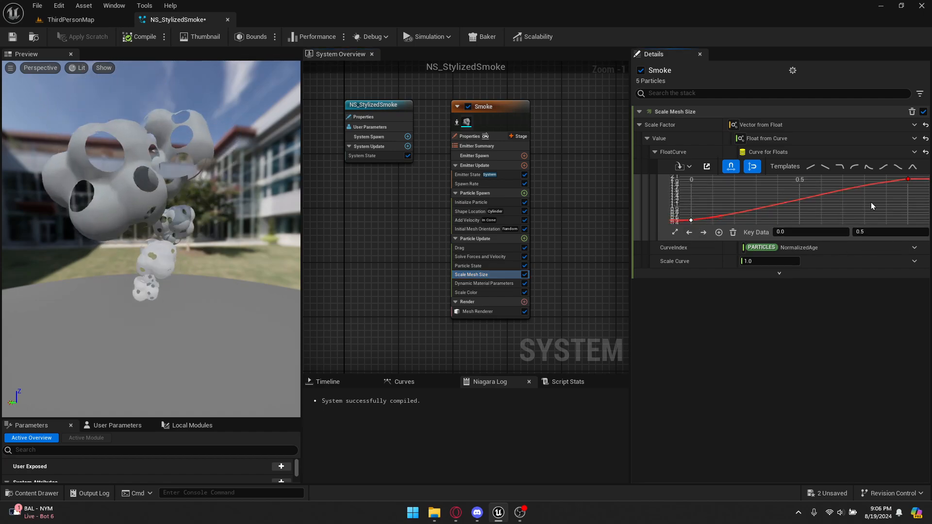
pyautogui.click(908, 179)
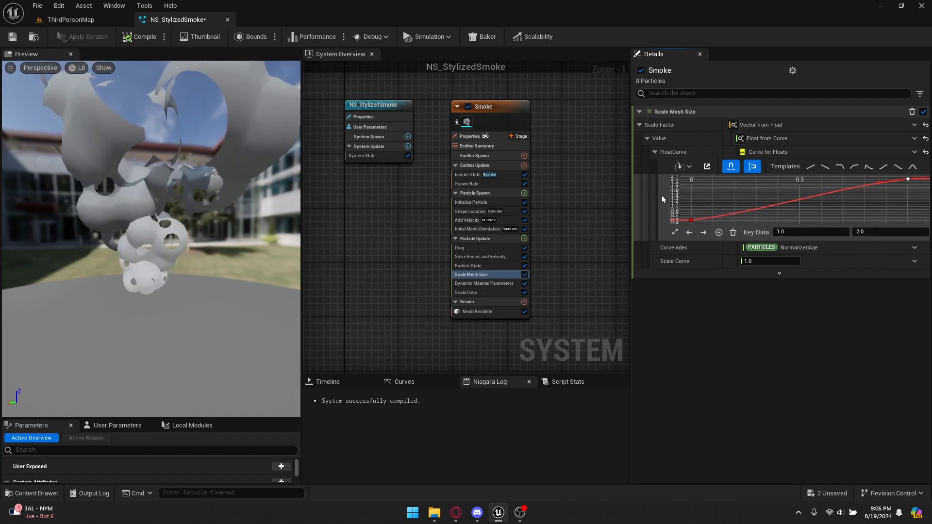
# - Set the interpolation of both Scale Mesh Size curve keys to Auto
pyautogui.scroll(-1, 722, 208)
pyautogui.scroll(-3, 722, 204)
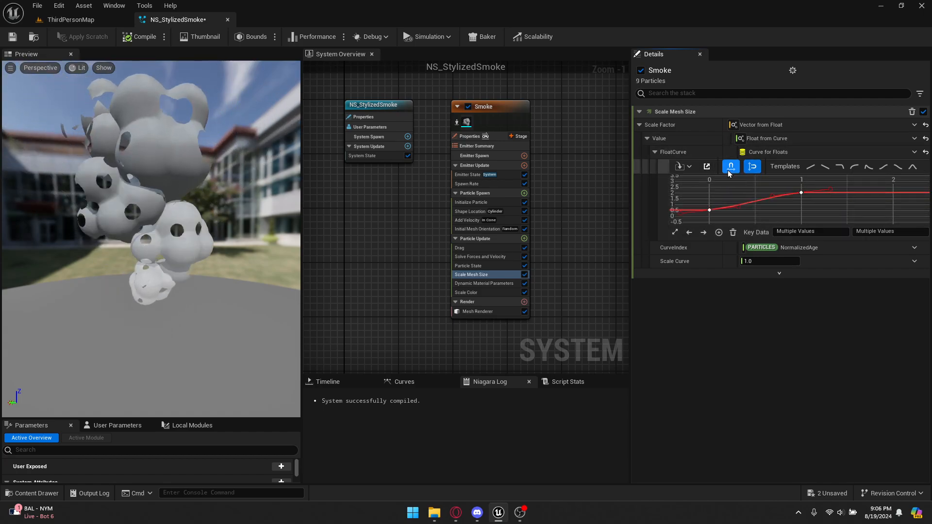
pyautogui.rightClick(705, 203)
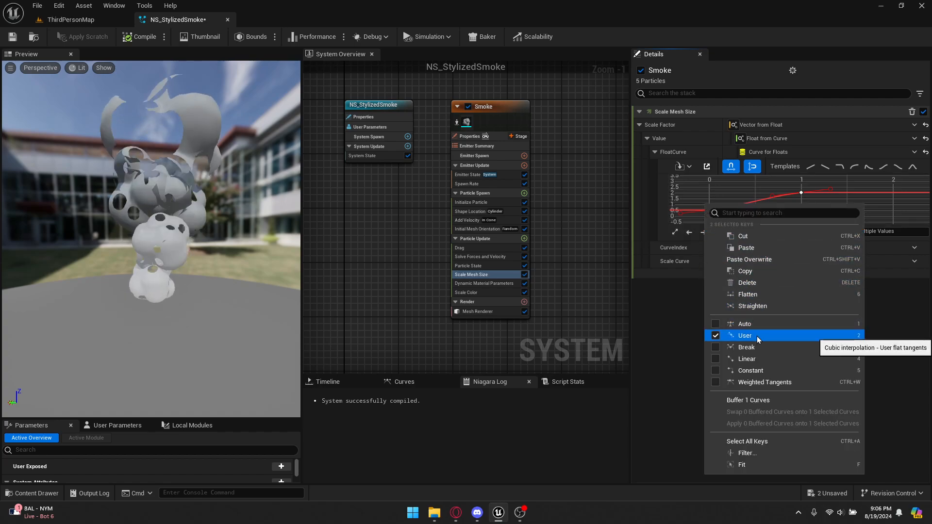
pyautogui.click(738, 327)
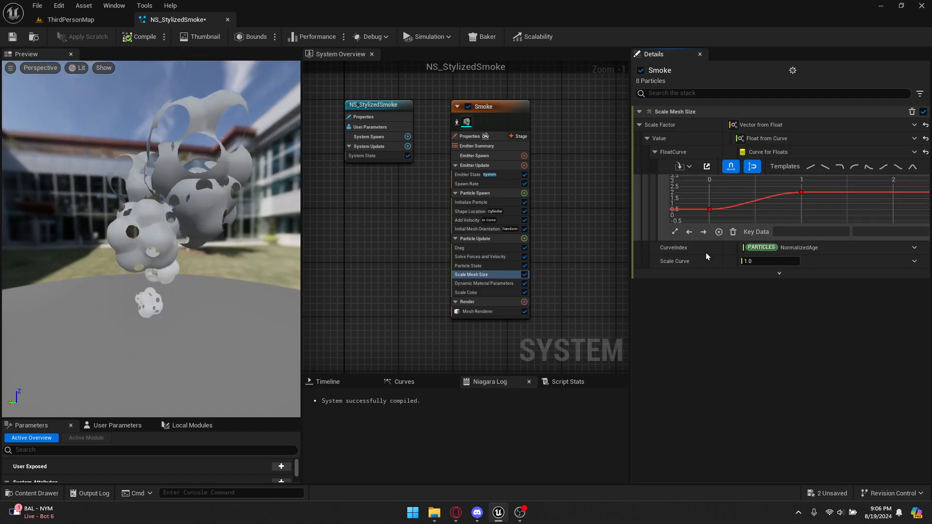
# - Review the Erosion curve keys in Dynamic Material Parameters, the Scale Color gradient, and the Mesh Renderer's mesh and material override
pyautogui.click(464, 285)
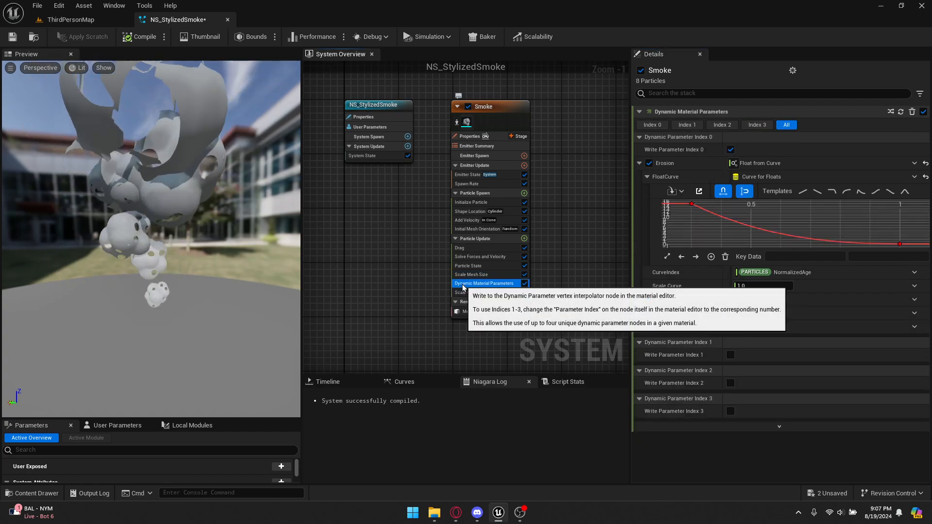
pyautogui.click(692, 204)
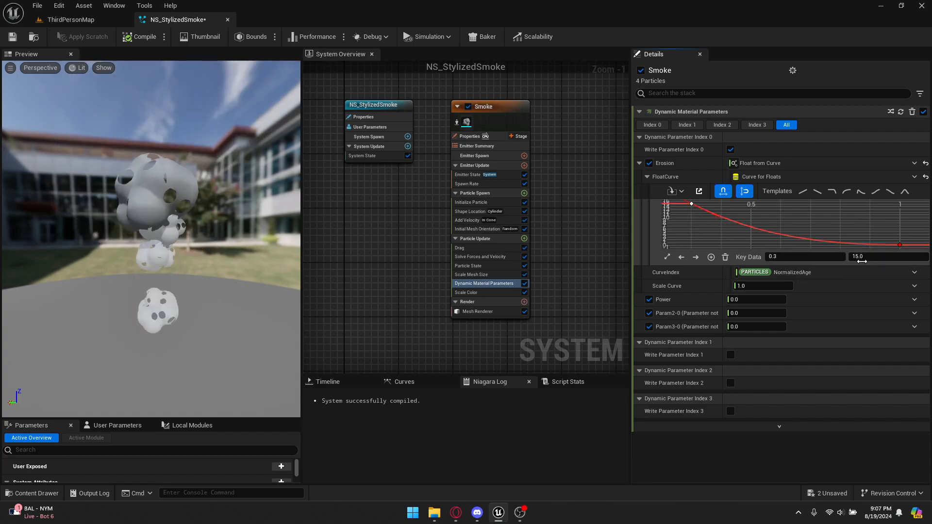
pyautogui.click(901, 246)
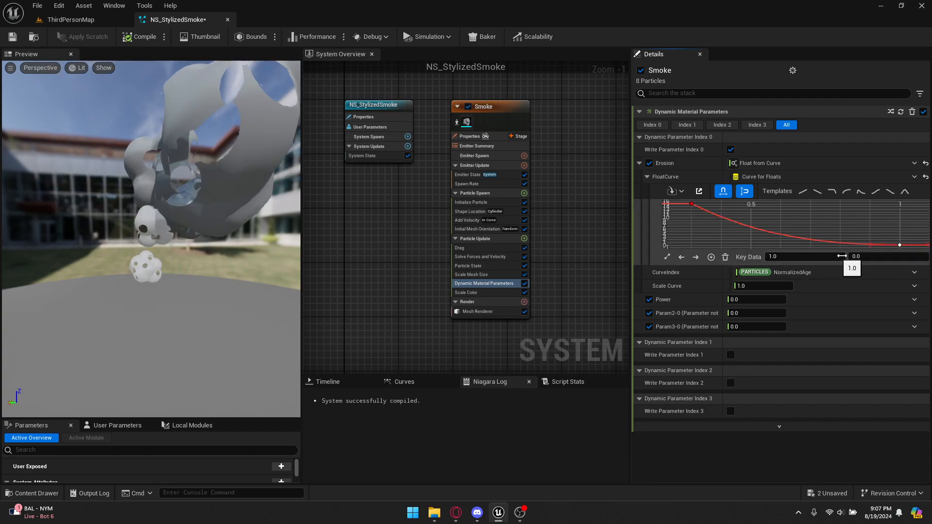
pyautogui.click(828, 224)
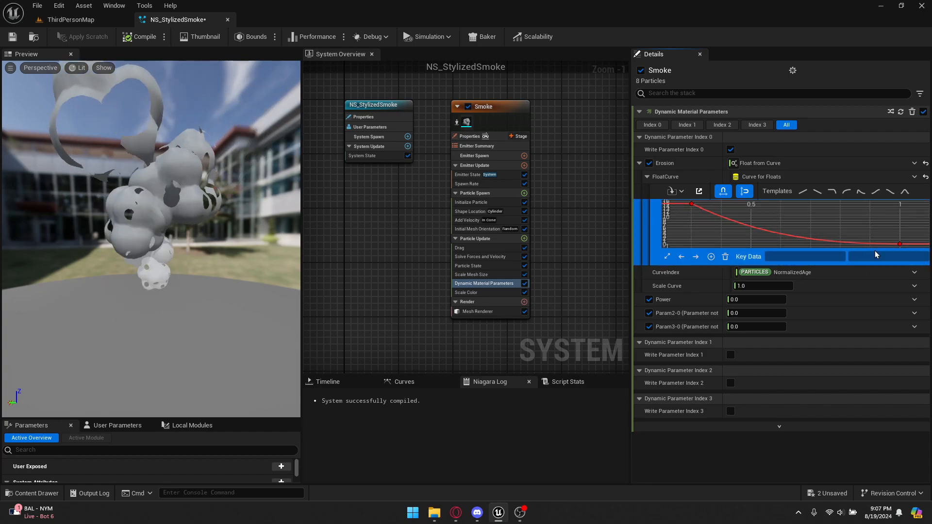
pyautogui.click(473, 295)
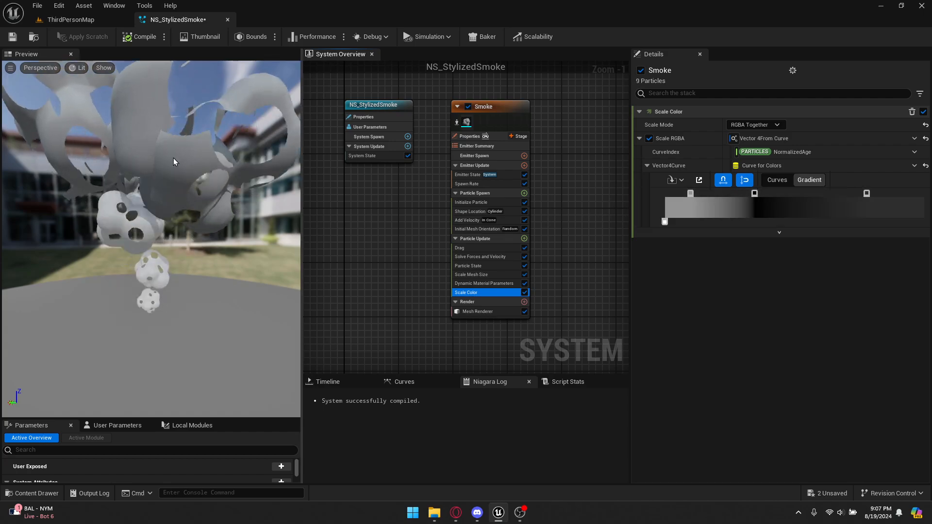
pyautogui.click(497, 312)
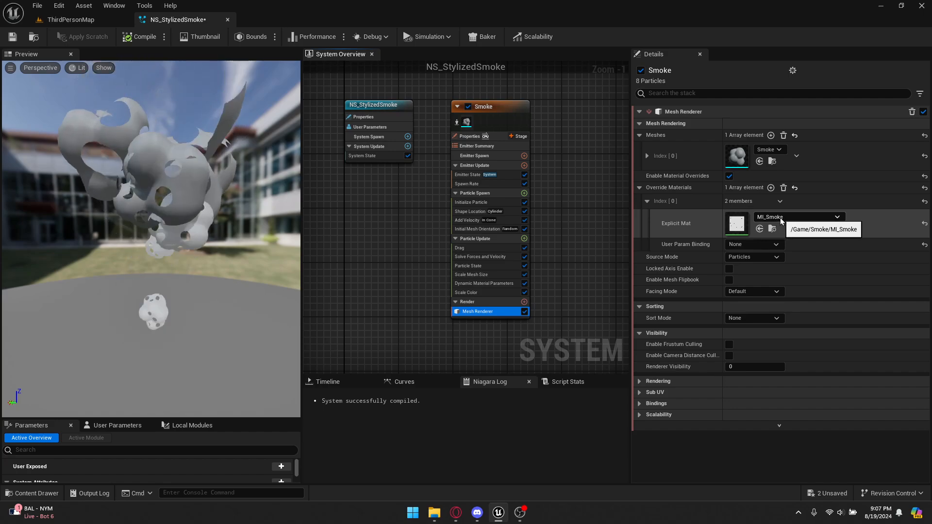
# - Compile and save NS_StylizedSmoke, and close it to return to the smoke effect in ThirdPersonMap
pyautogui.click(133, 41)
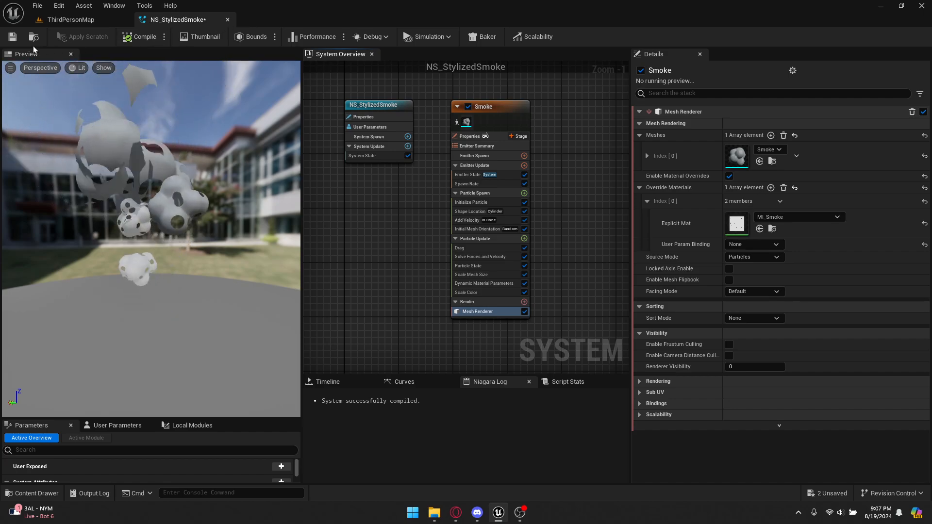
pyautogui.click(14, 39)
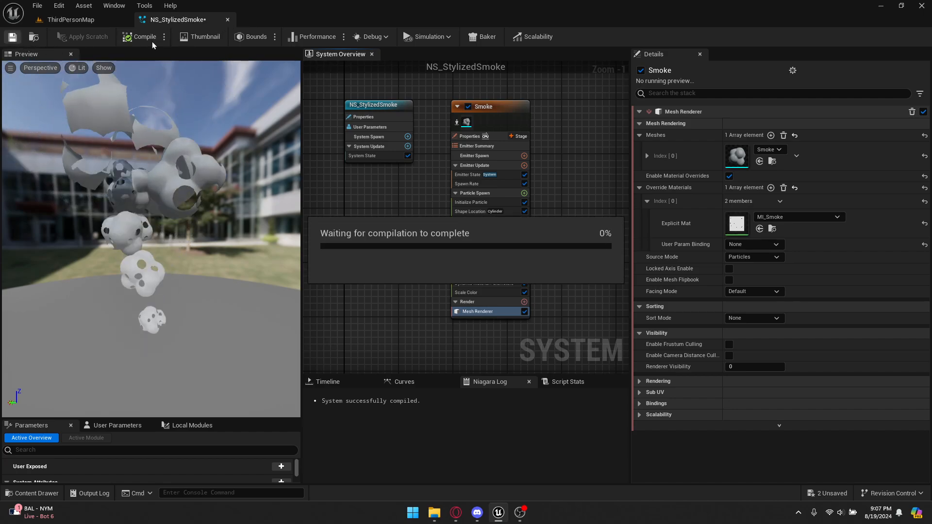
pyautogui.click(227, 19)
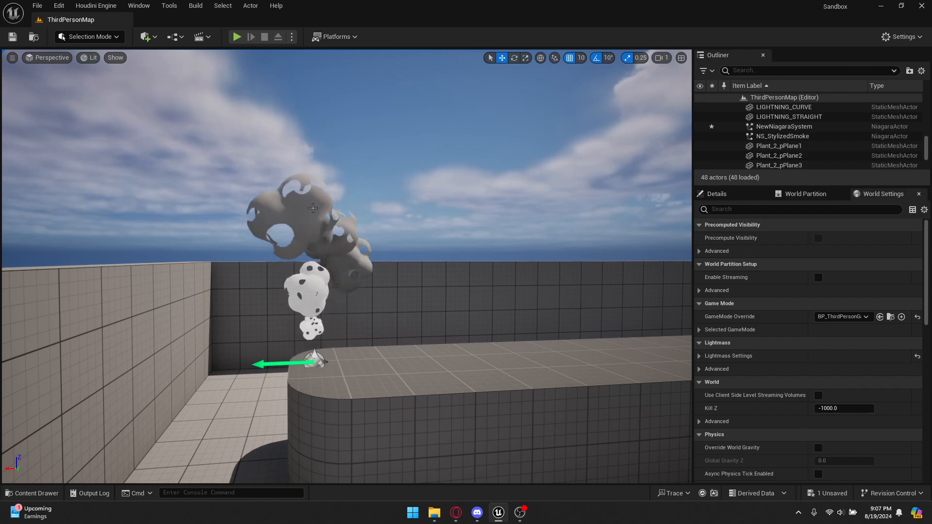
pyautogui.click(539, 193)
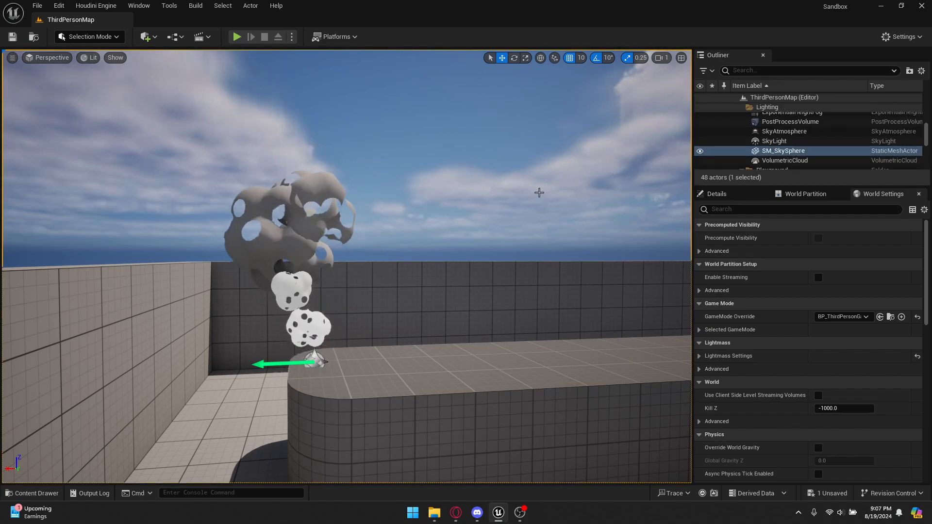